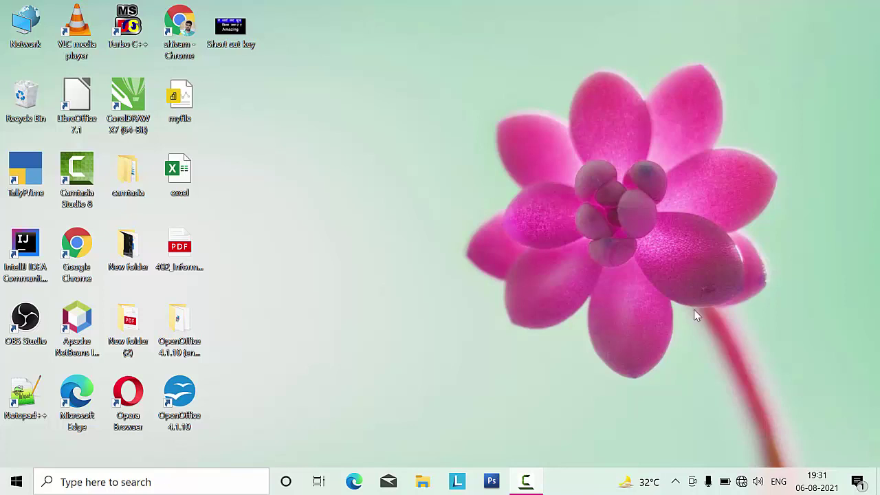
- Refresh the Windows desktop and launch LibreOffice 7.1 from its desktop icon
{"action": "right_click", "coordinate": [294, 60]}
{"action": "left_click", "coordinate": [321, 101]}
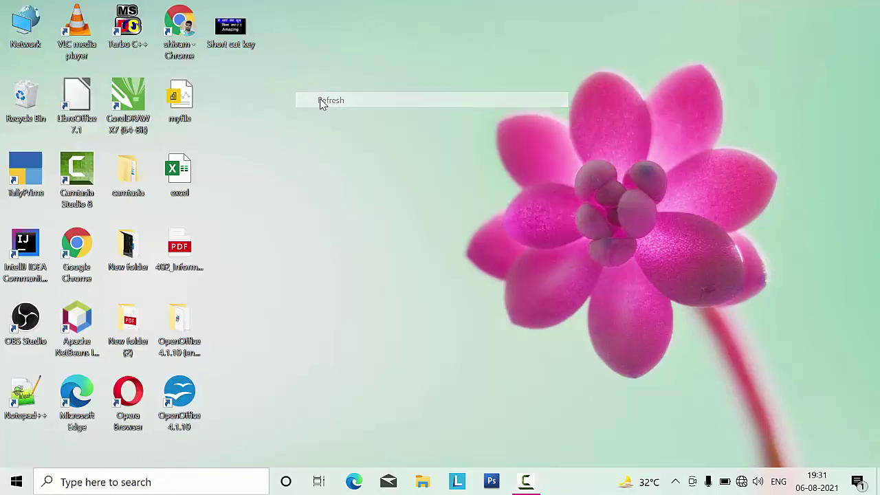
{"action": "double_click", "coordinate": [99, 96]}
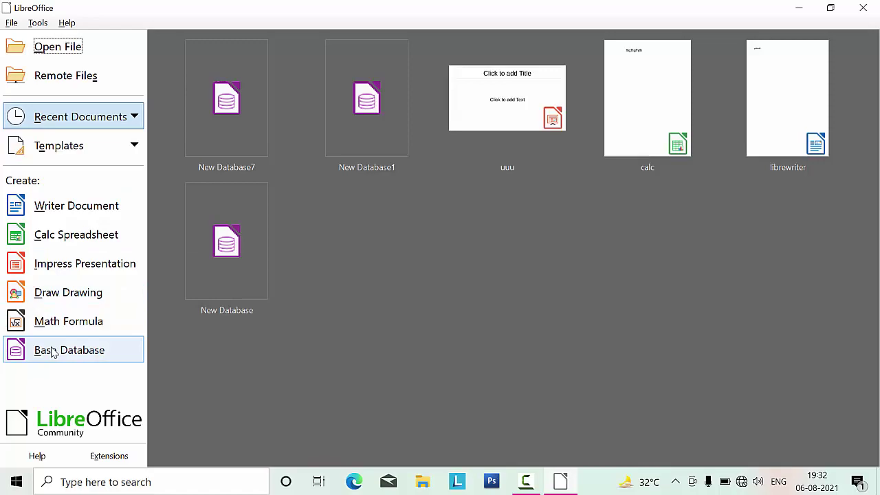
- Create a new unregistered Base database and save it as New Database9
{"action": "left_click", "coordinate": [54, 352]}
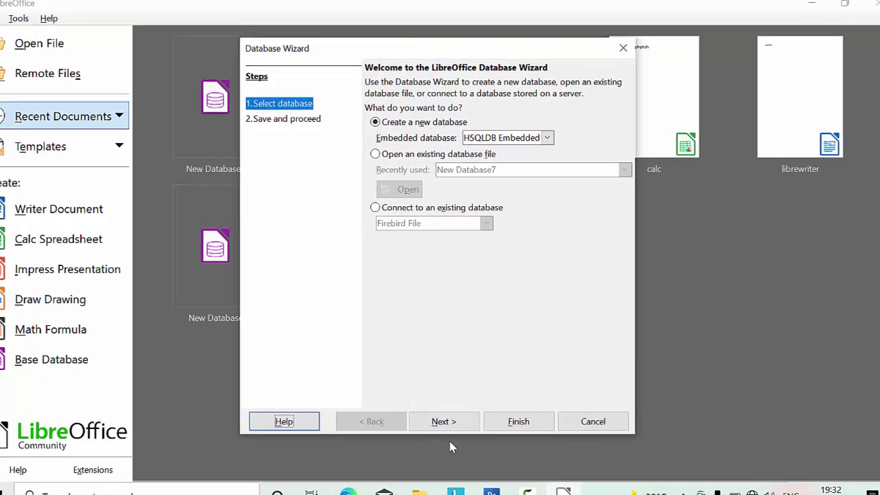
{"action": "left_click", "coordinate": [457, 417]}
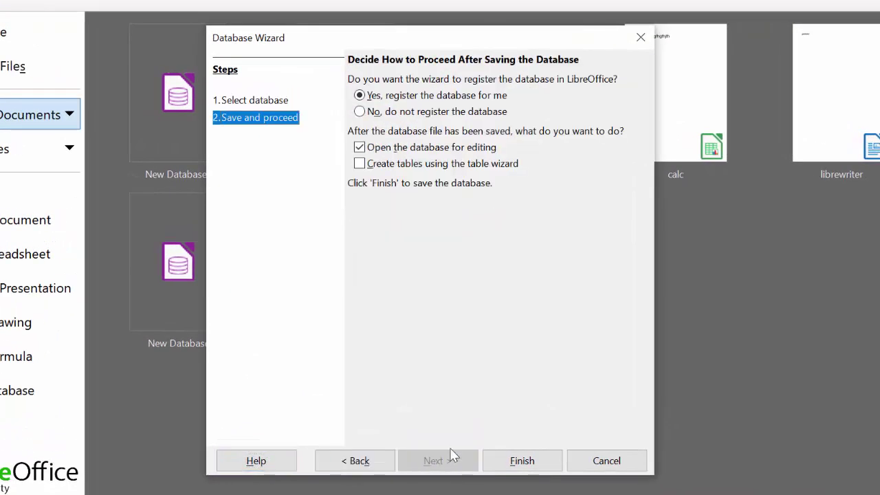
{"action": "left_click", "coordinate": [432, 116]}
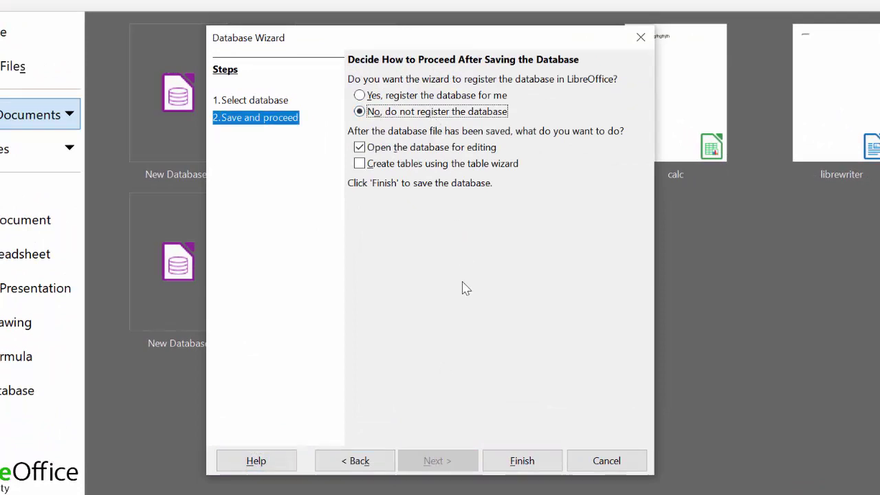
{"action": "left_click", "coordinate": [522, 461]}
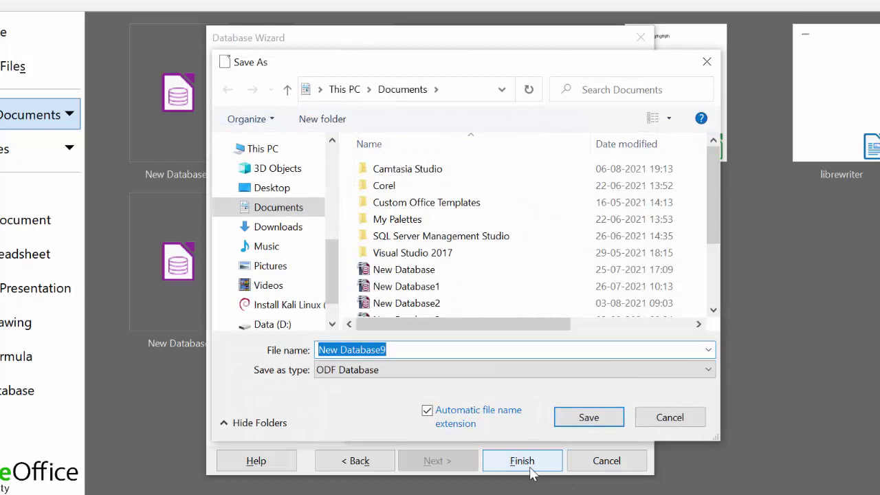
{"action": "left_click", "coordinate": [603, 417]}
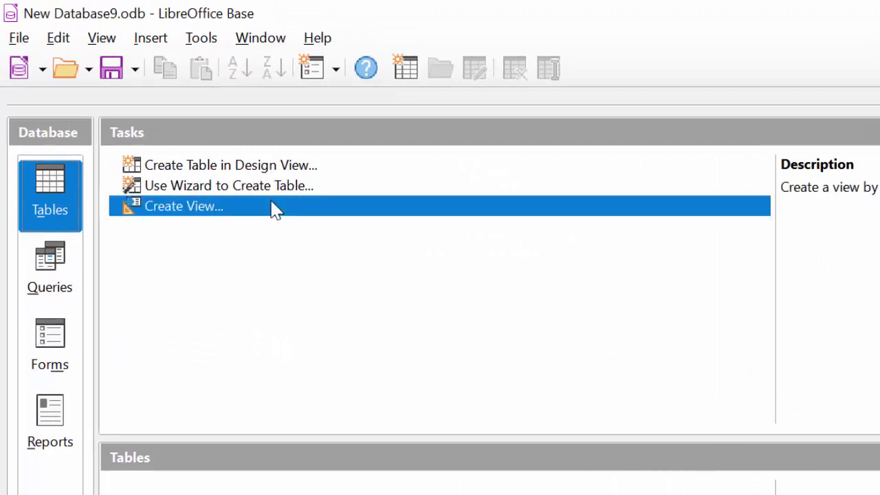
- Start a blank Table1 with Create Table in Design View
{"action": "left_click", "coordinate": [241, 174]}
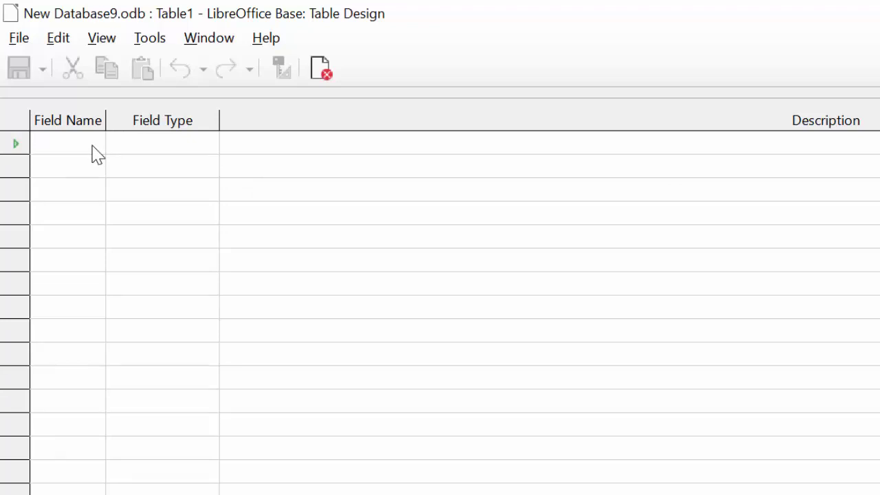
- Add the first field, Roll number, keeping its type as Text [VARCHAR]
{"action": "left_click", "coordinate": [91, 145]}
{"action": "type", "text": "Roll "}
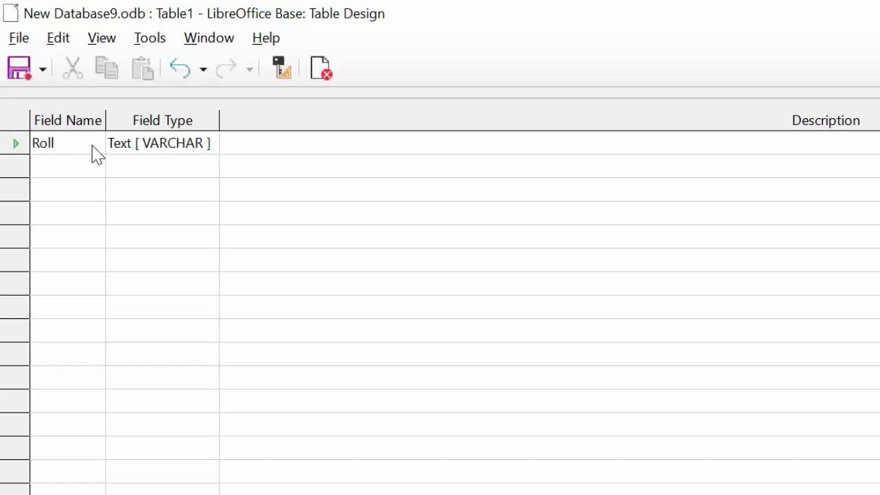
{"action": "type", "text": "numb"}
{"action": "type", "text": "er"}
{"action": "left_click", "coordinate": [210, 144]}
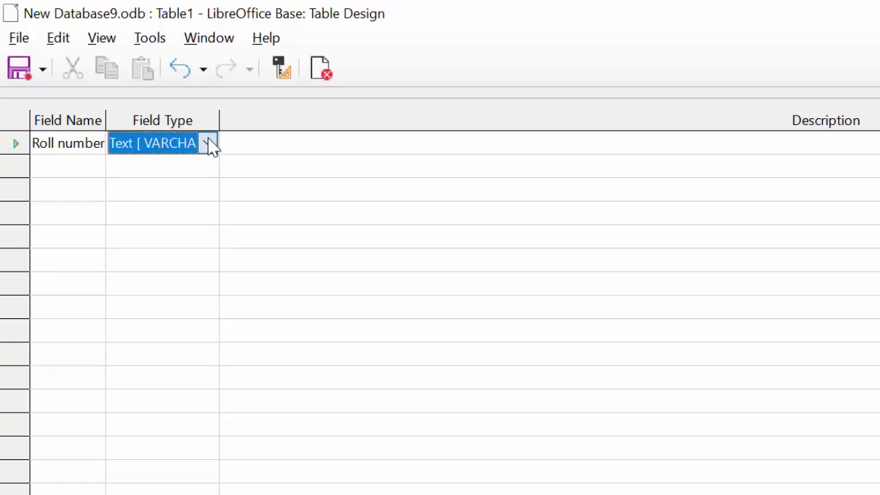
{"action": "left_click", "coordinate": [208, 143]}
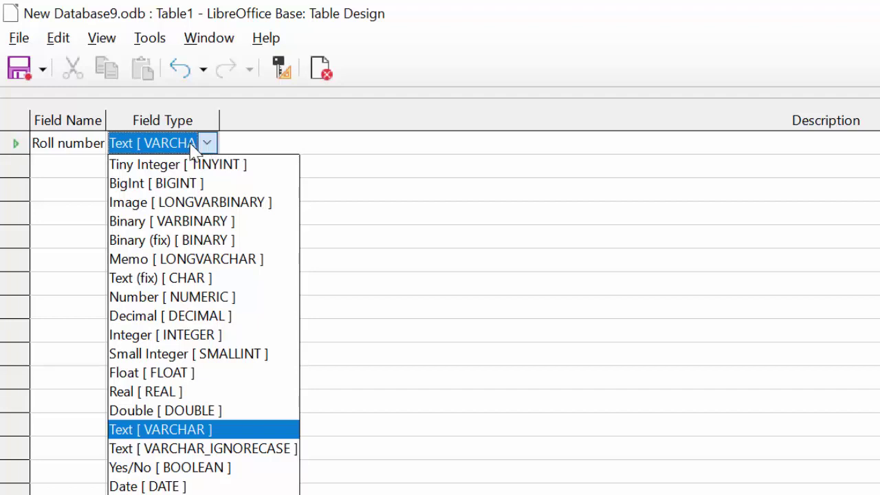
{"action": "left_click", "coordinate": [92, 174]}
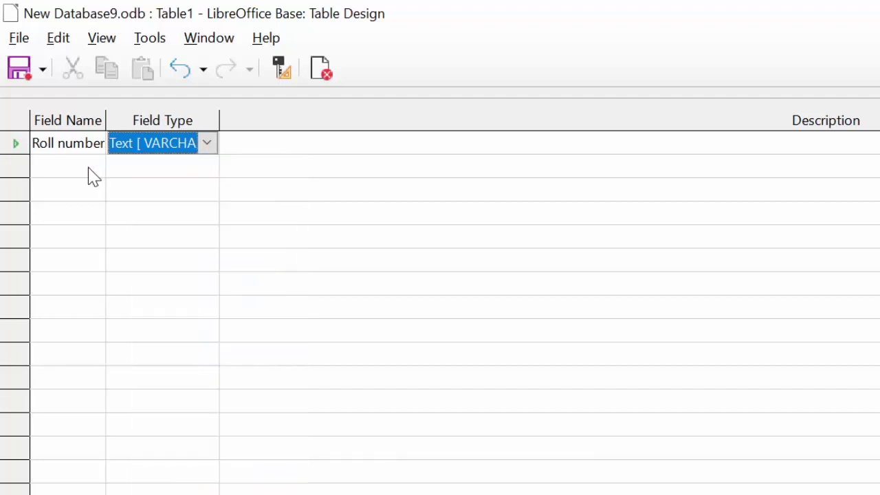
- Add the text fields Name of Student, Computer, Maths and Science below Roll number
{"action": "left_click", "coordinate": [82, 173]}
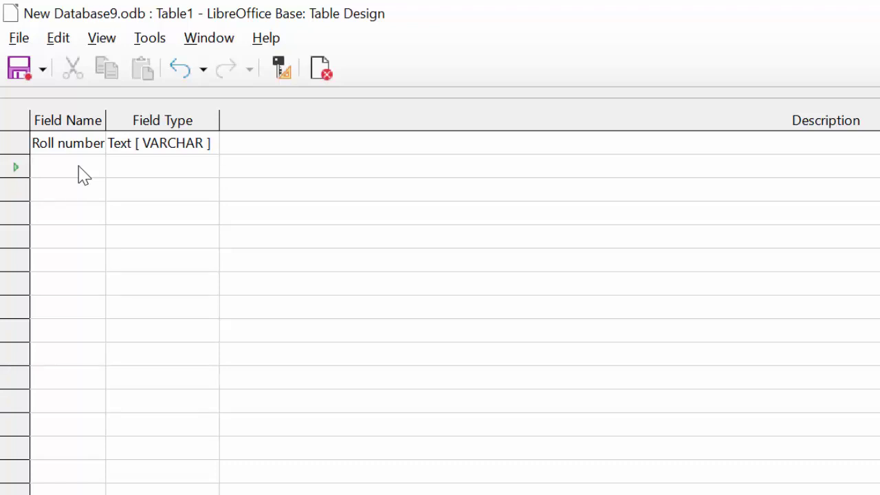
{"action": "type", "text": "Nam"}
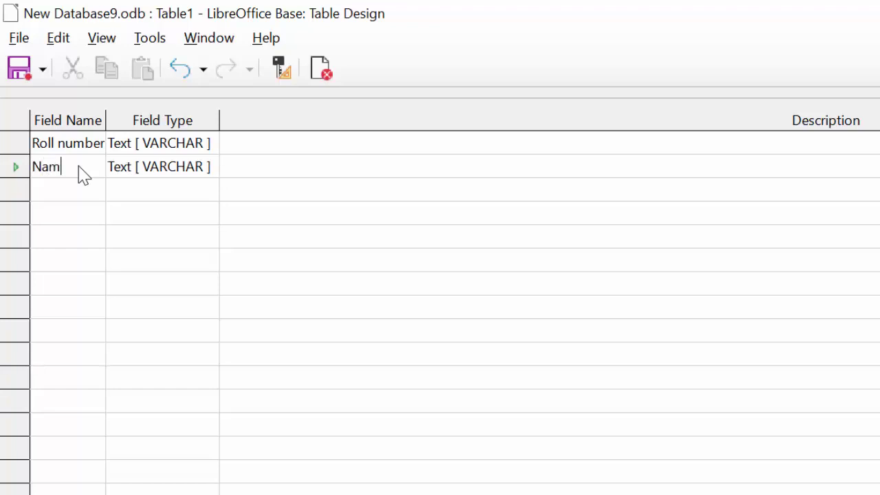
{"action": "type", "text": " of "}
{"action": "type", "text": "Stude"}
{"action": "type", "text": "nt"}
{"action": "key", "text": "Tab"}
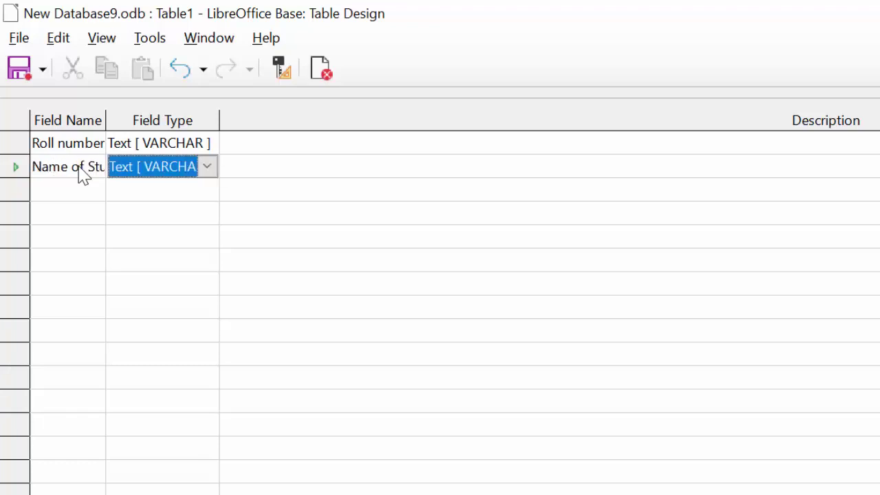
{"action": "left_click", "coordinate": [80, 185]}
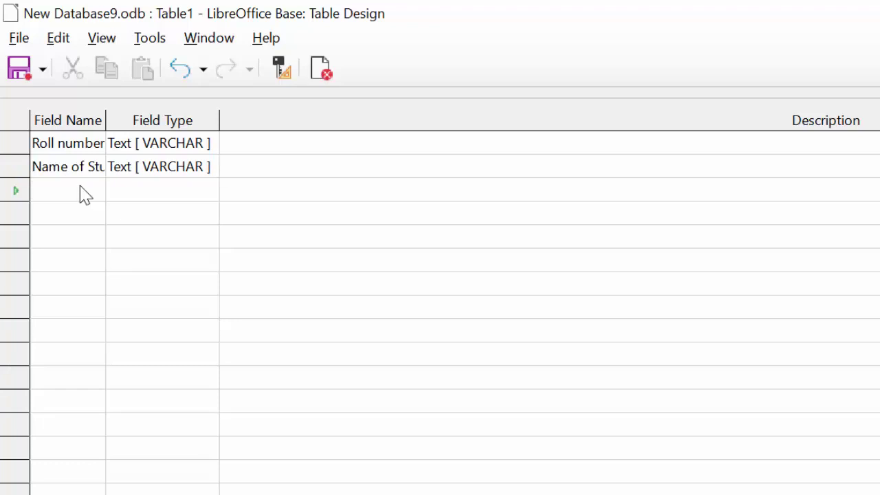
{"action": "type", "text": "C"}
{"action": "type", "text": "ompu"}
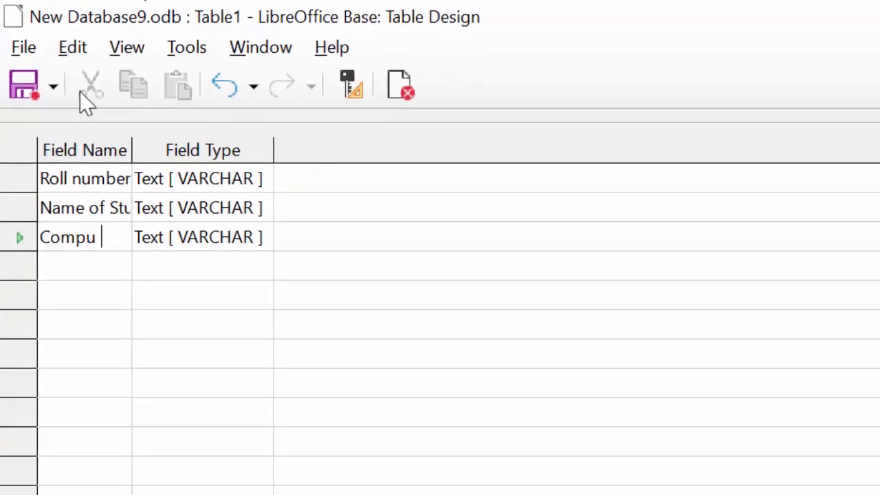
{"action": "type", "text": "te"}
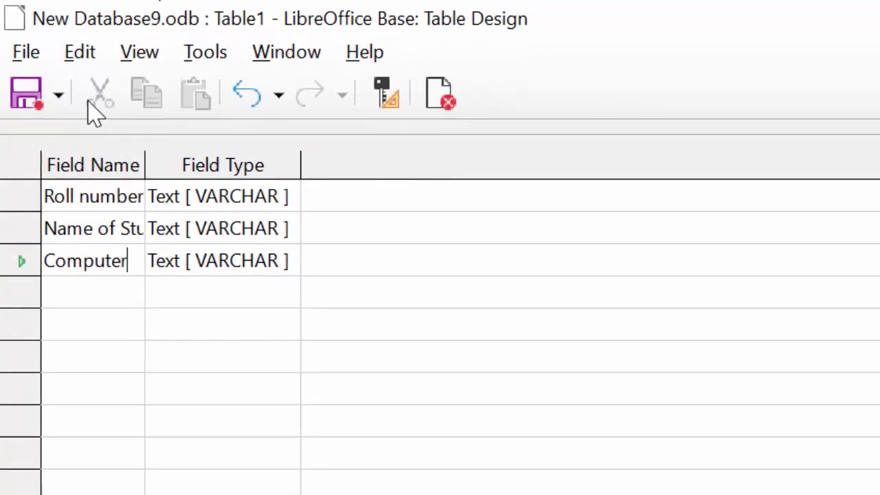
{"action": "left_click", "coordinate": [83, 300]}
{"action": "type", "text": "Math"}
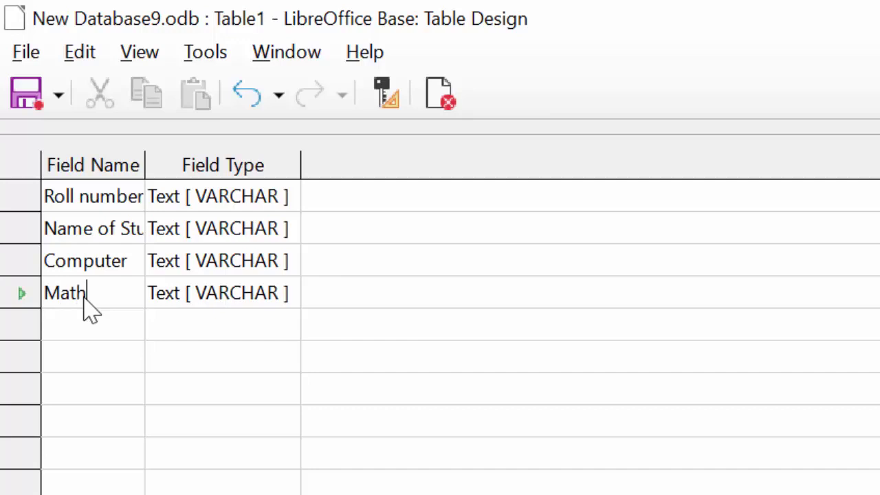
{"action": "type", "text": "s"}
{"action": "key", "text": "Tab"}
{"action": "key", "text": "Tab"}
{"action": "key", "text": "Tab"}
{"action": "type", "text": "S"}
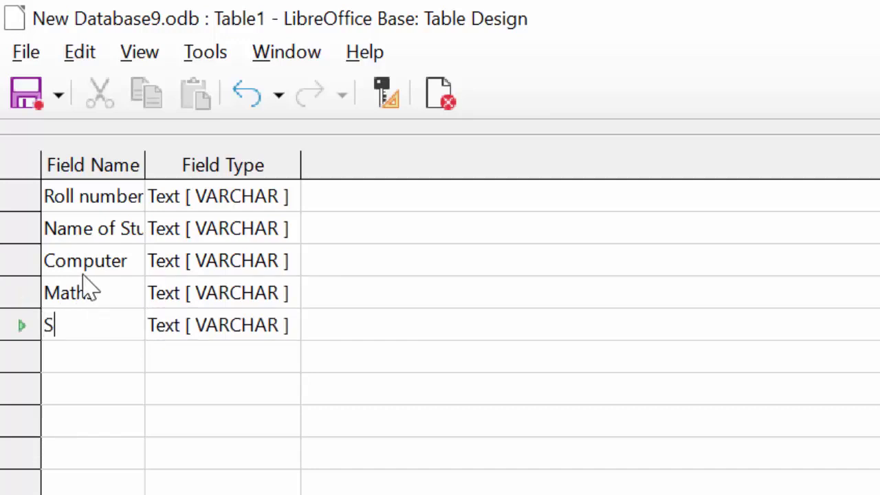
{"action": "type", "text": "cien"}
{"action": "type", "text": "ce"}
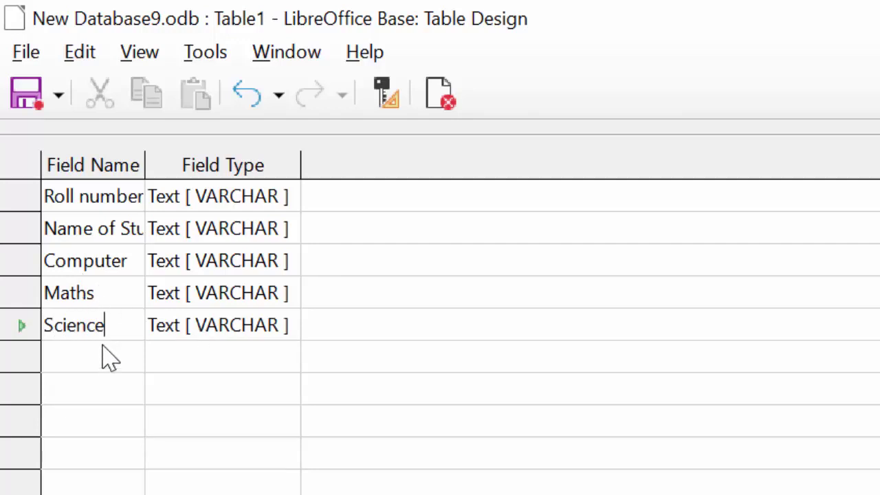
{"action": "left_click", "coordinate": [107, 358]}
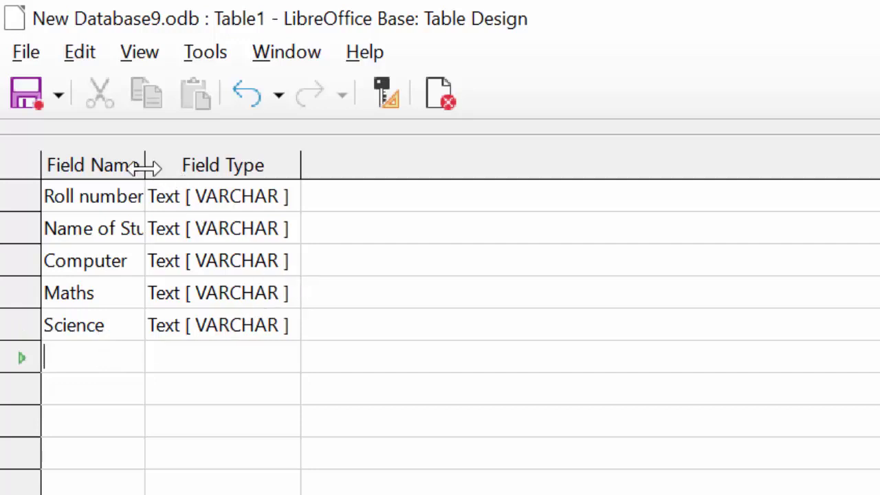
- Widen the Field Name column and change the Computer field to Integer [INTEGER]
{"action": "left_click_drag", "start_coordinate": [145, 166], "coordinate": [235, 168]}
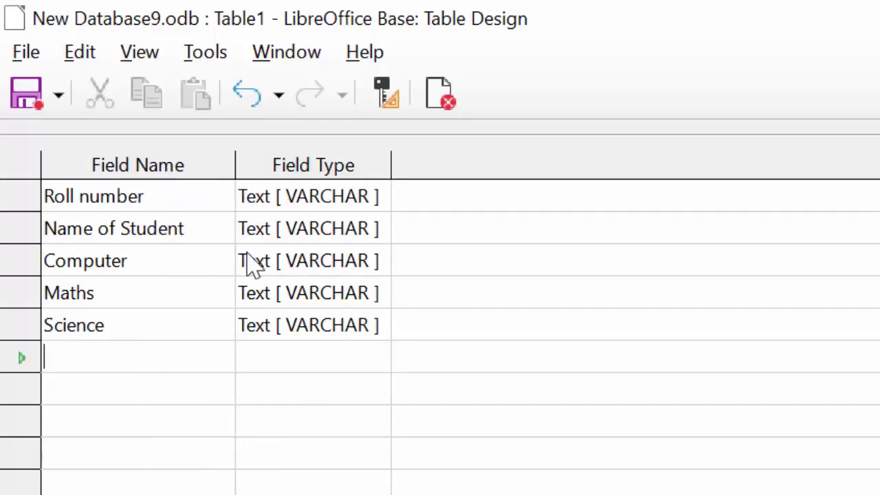
{"action": "left_click", "coordinate": [330, 264]}
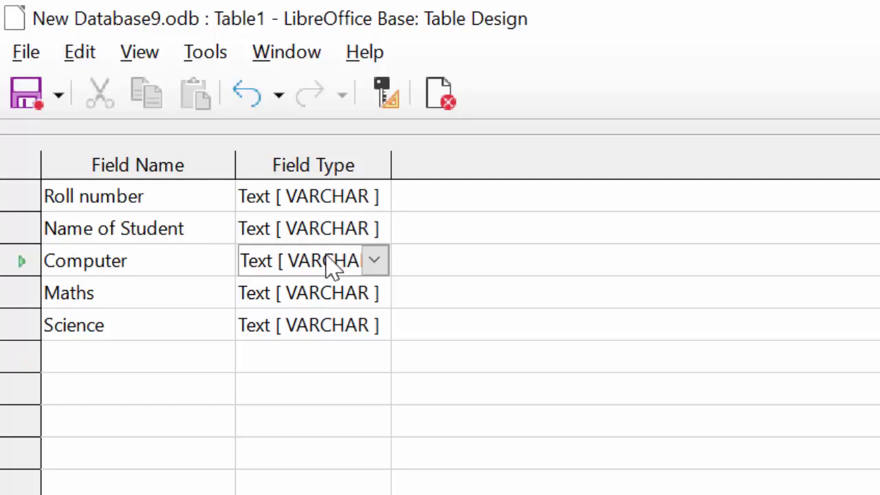
{"action": "left_click", "coordinate": [379, 262]}
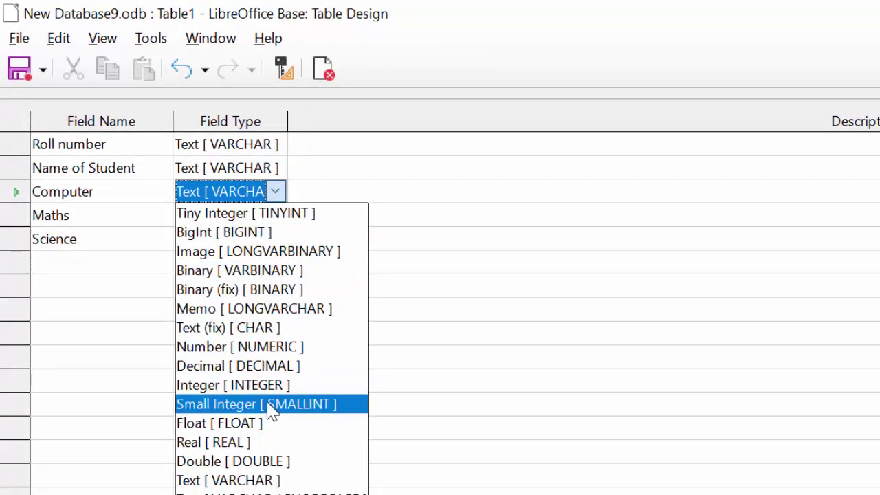
{"action": "left_click", "coordinate": [267, 387]}
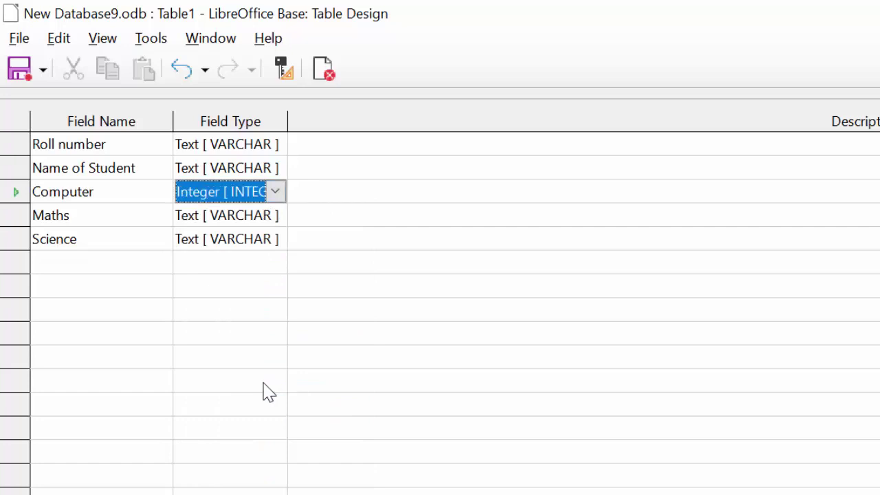
- Make Maths and Science Integer [INTEGER] fields and save the table design
{"action": "left_click", "coordinate": [279, 219]}
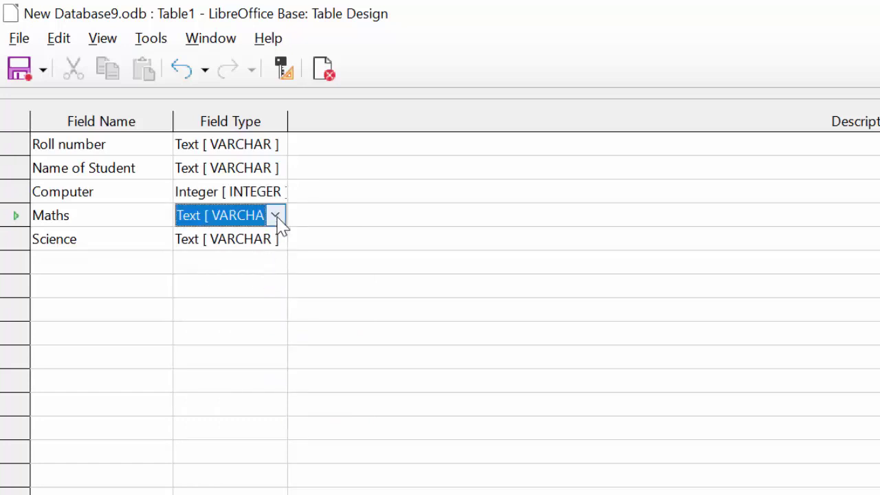
{"action": "left_click", "coordinate": [276, 215]}
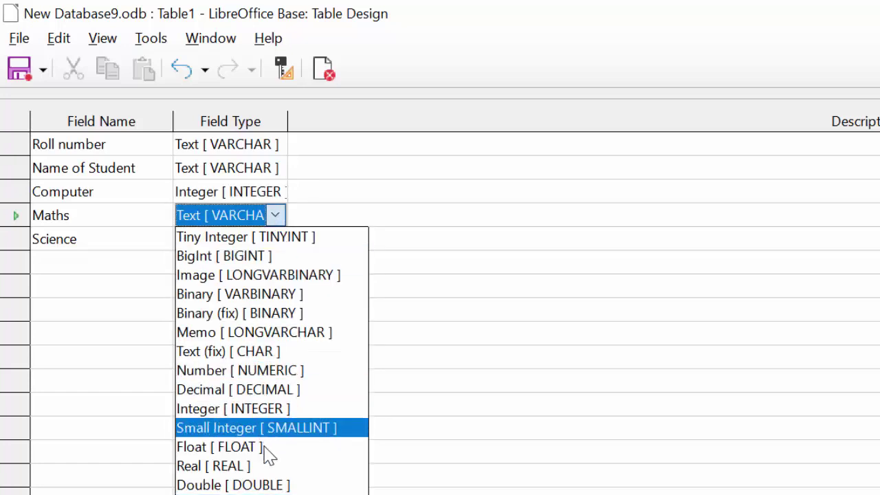
{"action": "left_click", "coordinate": [246, 411]}
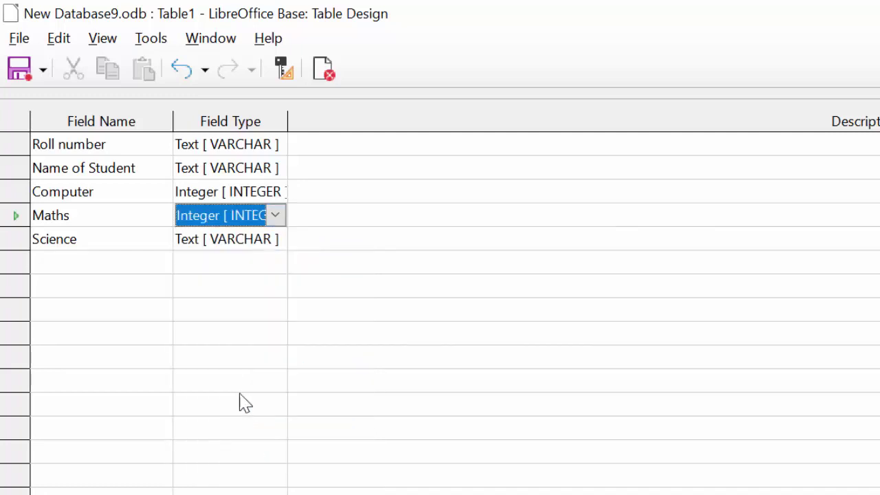
{"action": "left_click", "coordinate": [280, 240]}
{"action": "left_click", "coordinate": [276, 239]}
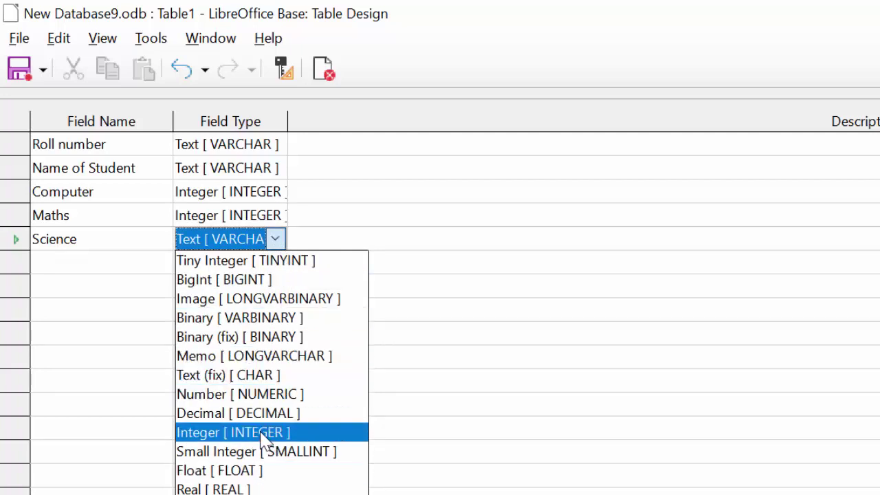
{"action": "left_click", "coordinate": [263, 433]}
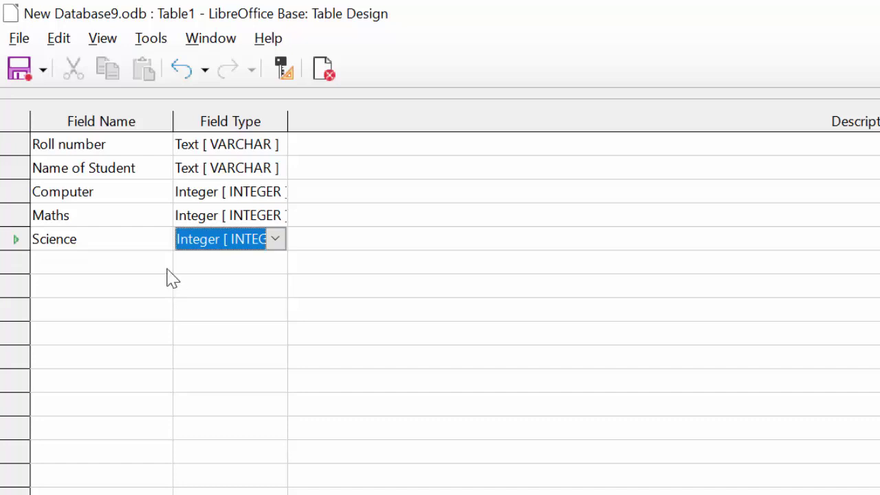
{"action": "left_click", "coordinate": [29, 74]}
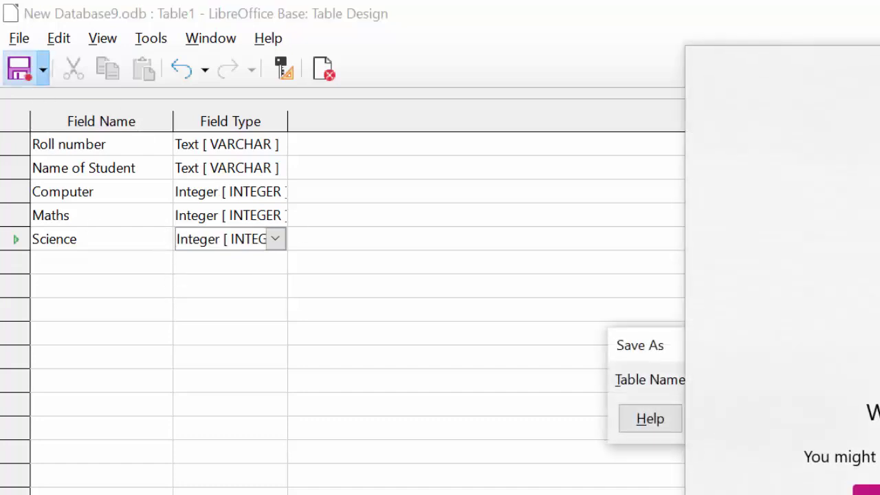
- Name the table SDatabase, then cancel at the No primary key warning
{"action": "left_click", "coordinate": [638, 387]}
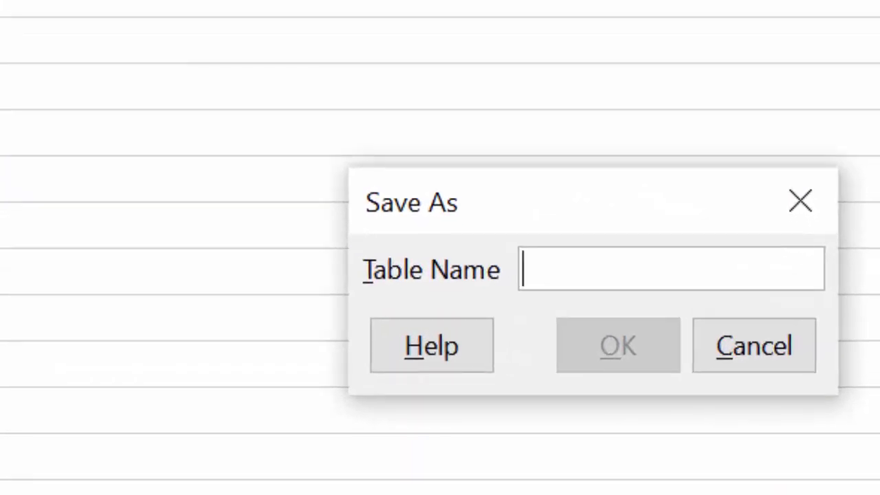
{"action": "type", "text": "SD"}
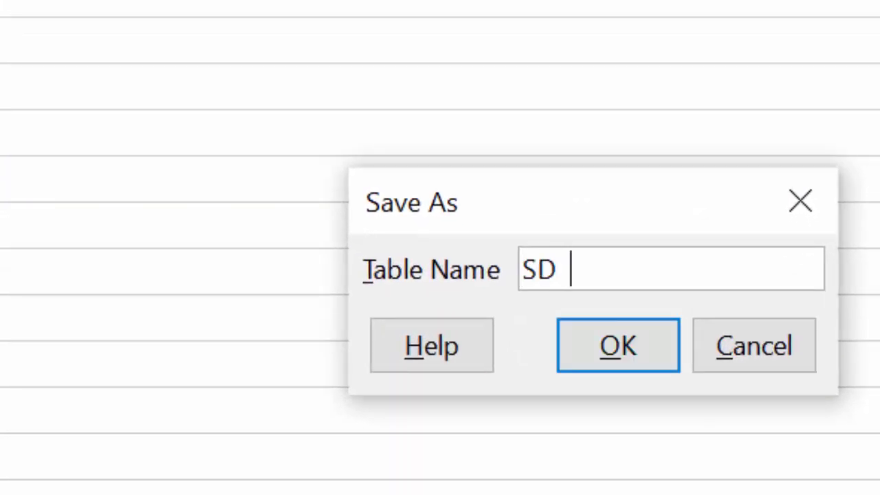
{"action": "type", "text": "ataba"}
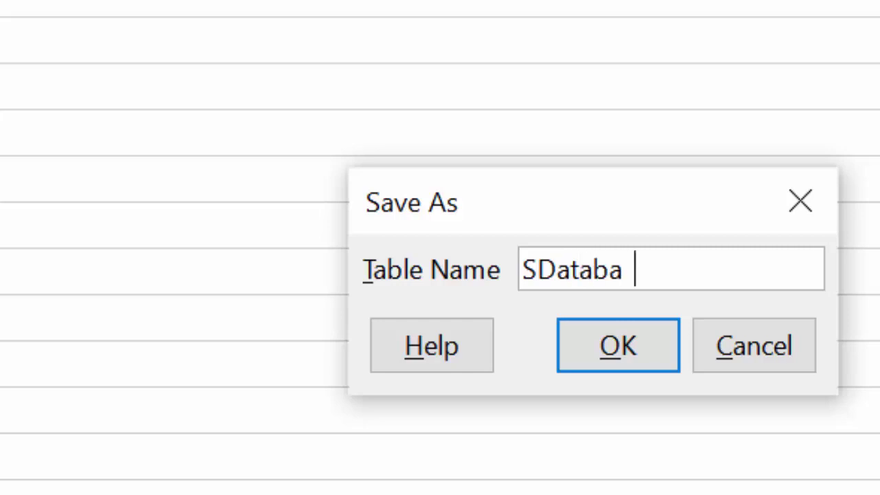
{"action": "type", "text": "se"}
{"action": "key", "text": "Return"}
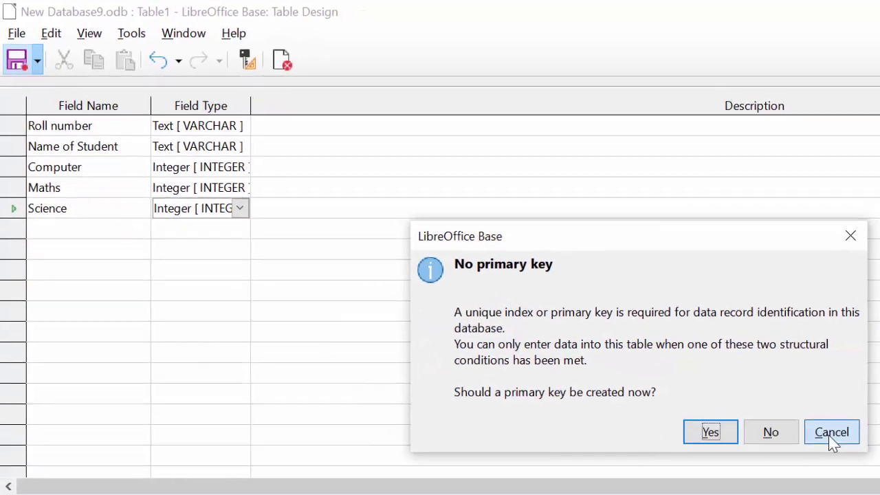
{"action": "left_click", "coordinate": [830, 432]}
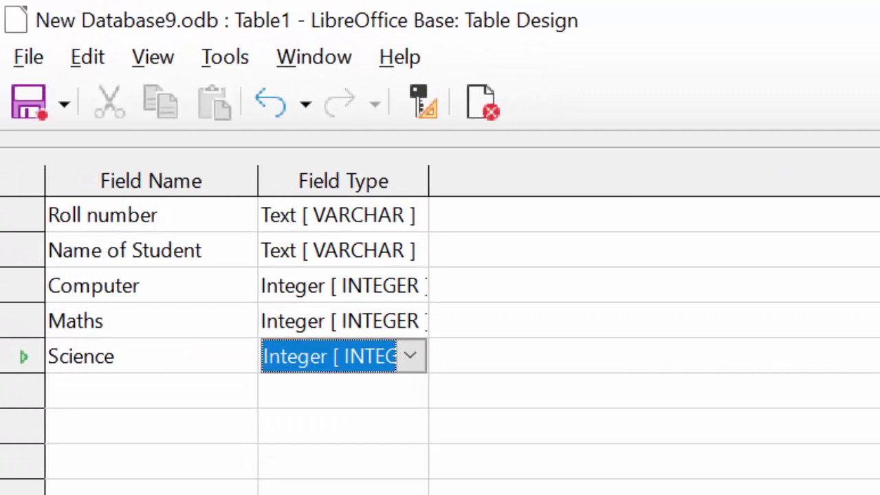
- Make Roll number the primary key and close the table design with Ctrl+W
{"action": "right_click", "coordinate": [28, 227]}
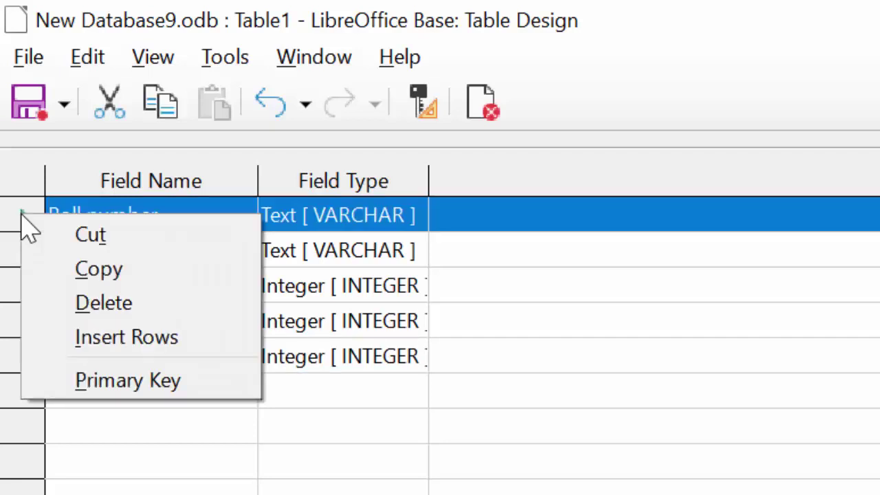
{"action": "left_click", "coordinate": [129, 380]}
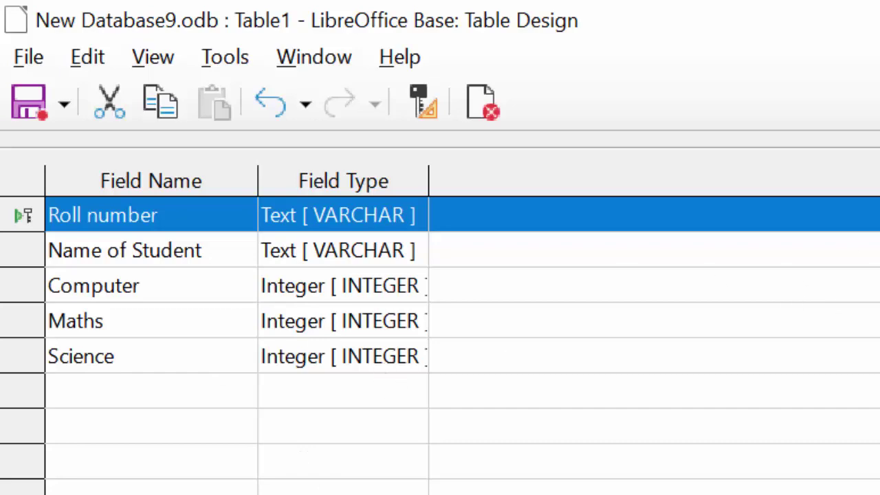
{"action": "key", "text": "ctrl+w"}
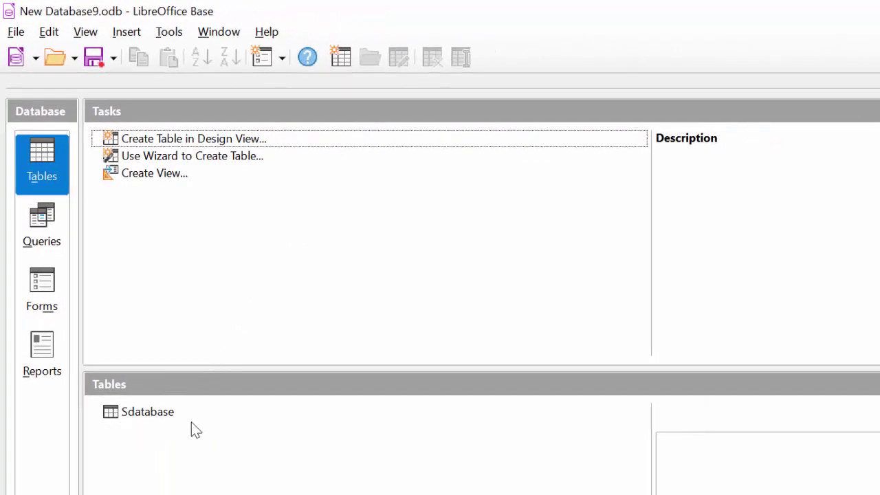
- Open Sdatabase and enter record 1: a student name with marks 45, 56 and 78
{"action": "double_click", "coordinate": [171, 416]}
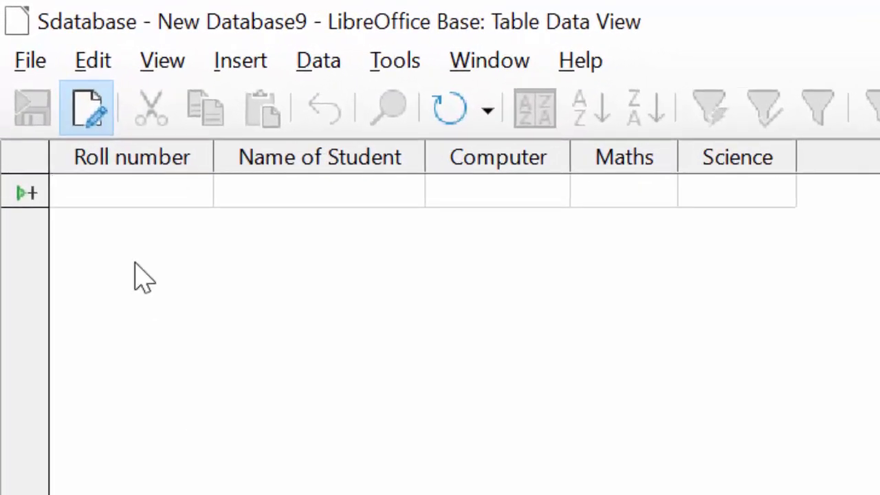
{"action": "type", "text": "1"}
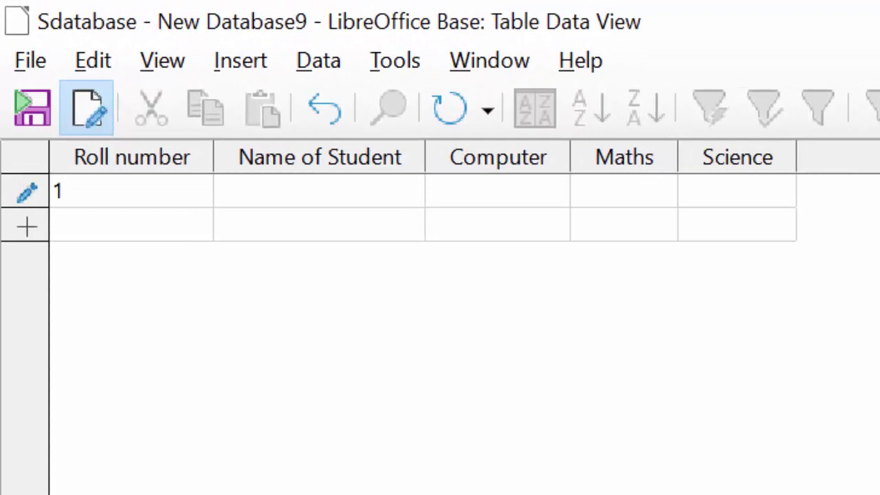
{"action": "key", "text": "Tab"}
{"action": "type", "text": "Ram"}
{"action": "key", "text": "Tab"}
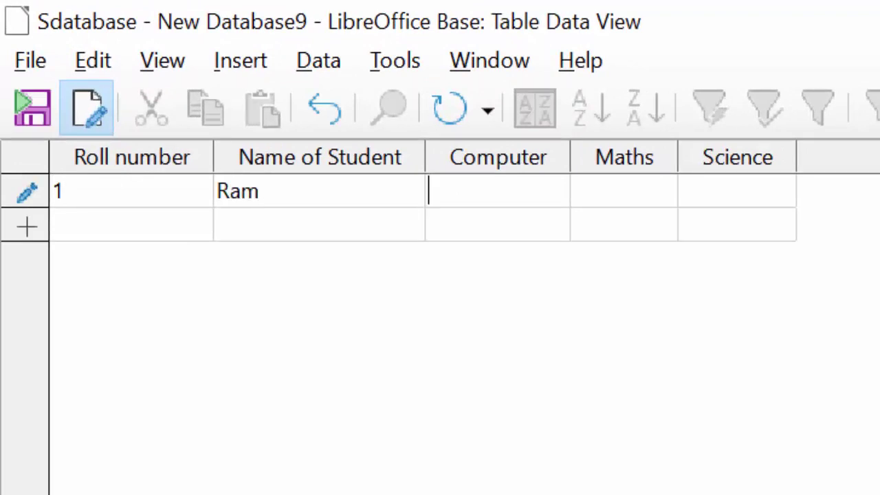
{"action": "type", "text": "45"}
{"action": "key", "text": "Tab"}
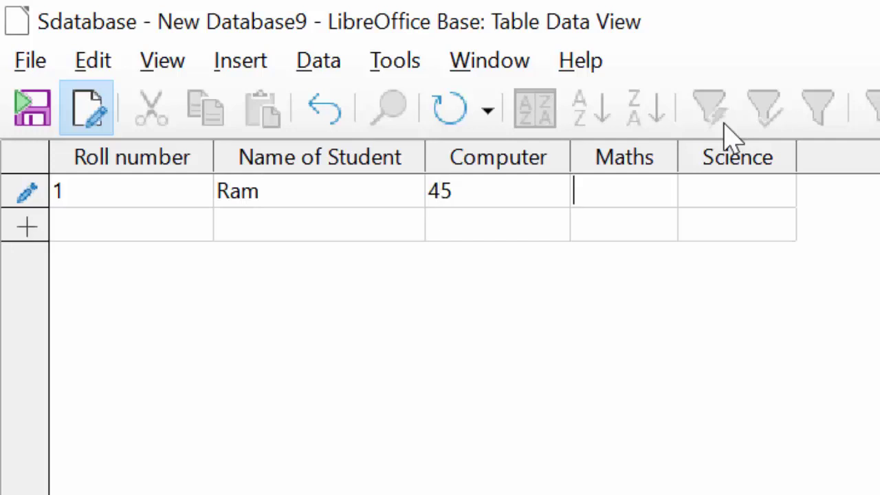
{"action": "type", "text": "56"}
{"action": "key", "text": "Tab"}
{"action": "type", "text": "7"}
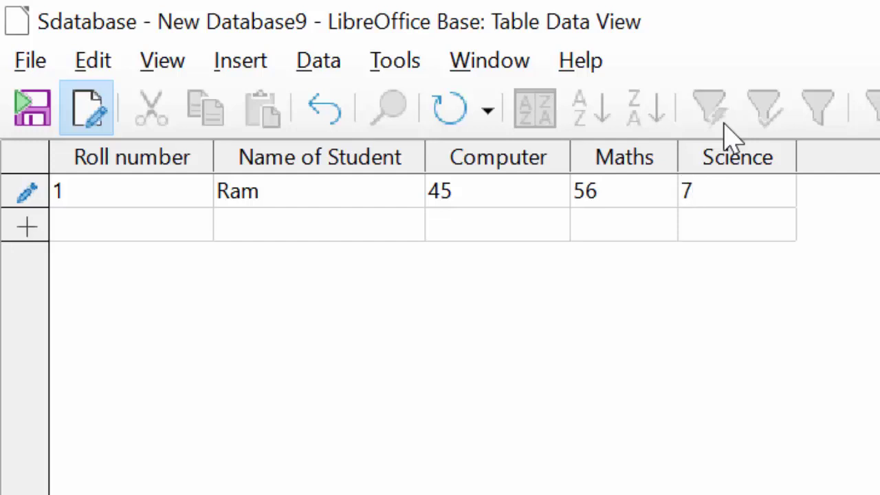
{"action": "type", "text": "8"}
{"action": "left_click", "coordinate": [179, 234]}
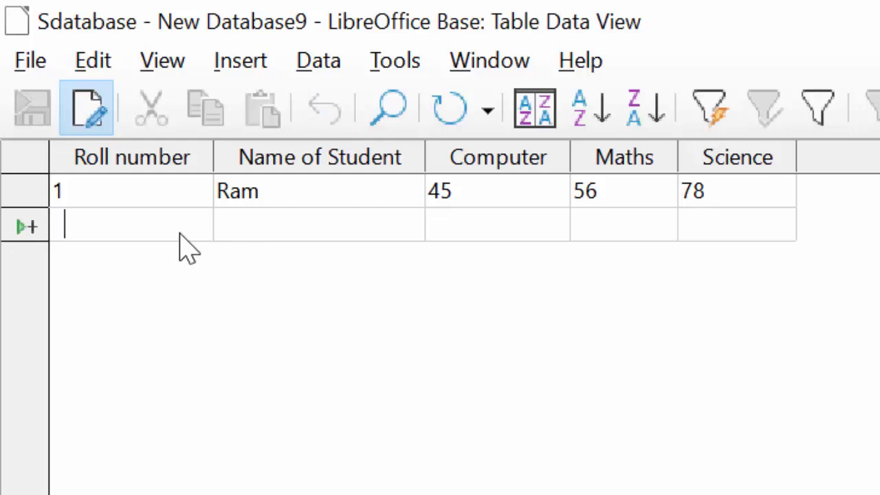
- Enter record 2 with roll number 2, a student name and marks including 34
{"action": "type", "text": "2"}
{"action": "key", "text": "Tab"}
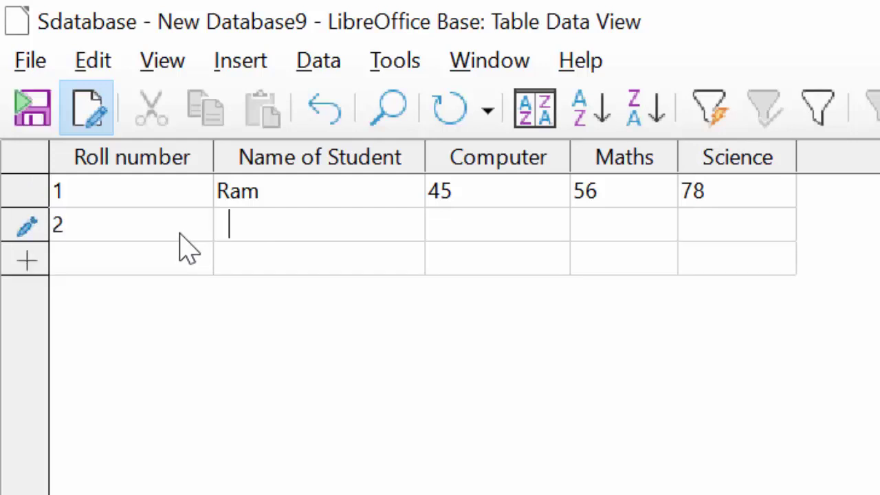
{"action": "type", "text": "Shyam"}
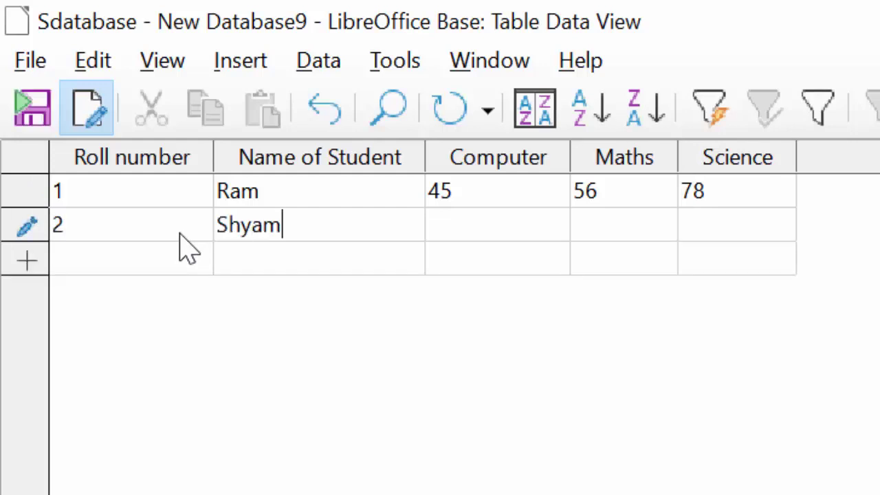
{"action": "type", "text": "45"}
{"action": "type", "text": "54"}
{"action": "key", "text": "Tab"}
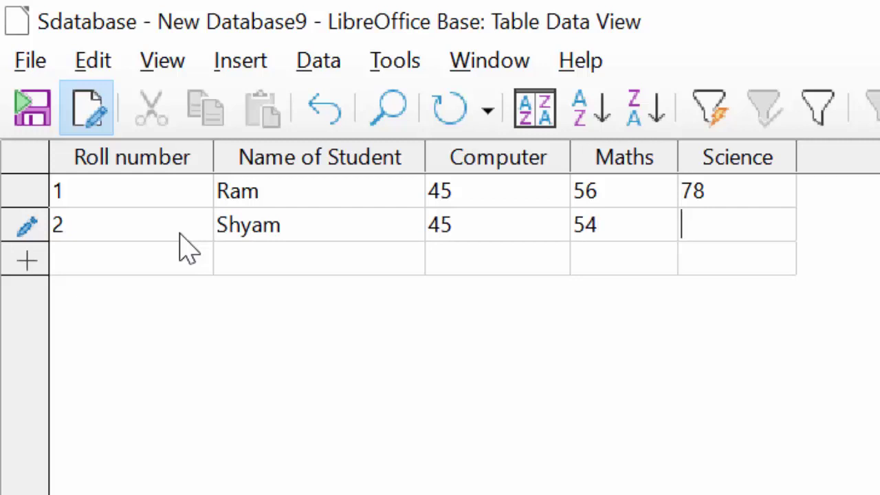
{"action": "type", "text": "34"}
{"action": "key", "text": "Tab"}
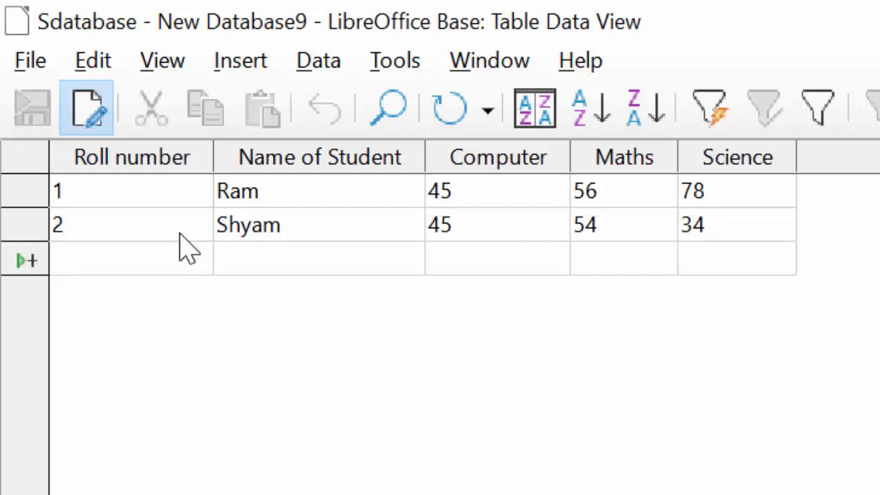
- Enter a third row with roll number 2, the student's name and marks 45, 56, 67
{"action": "type", "text": "2"}
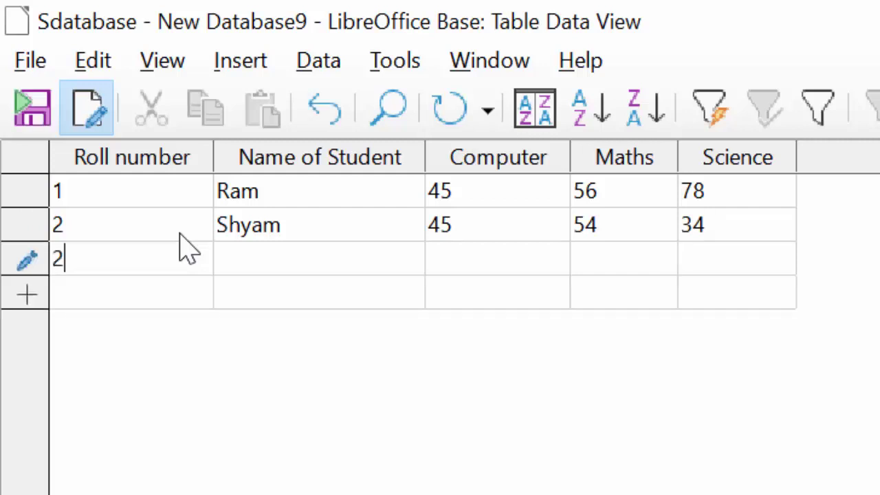
{"action": "key", "text": "Tab"}
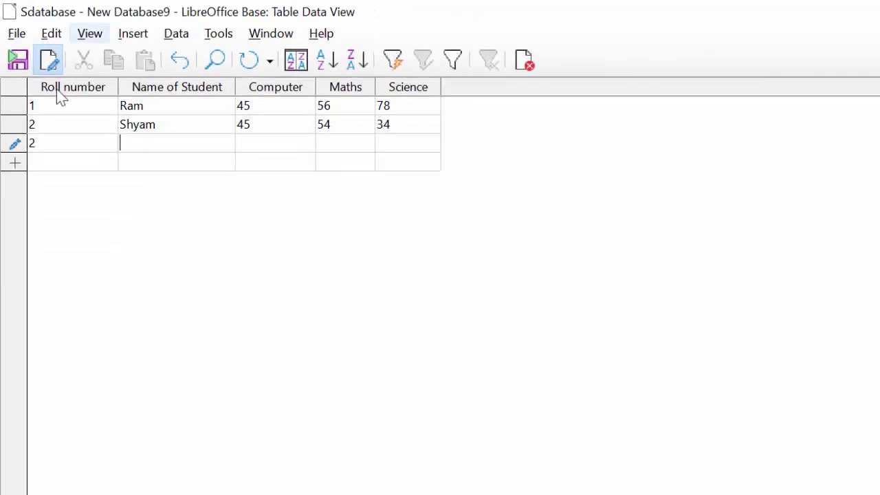
{"action": "type", "text": "Sura"}
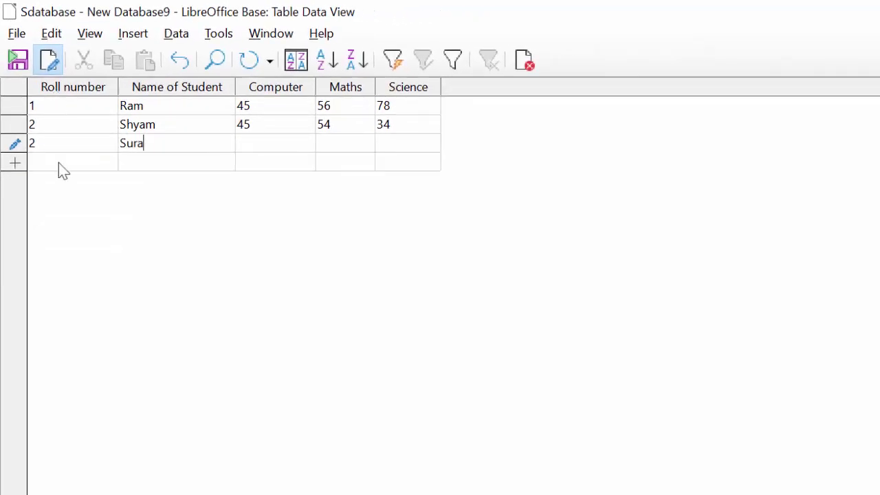
{"action": "type", "text": "j"}
{"action": "key", "text": "Tab"}
{"action": "type", "text": "4"}
{"action": "type", "text": "5"}
{"action": "type", "text": "6"}
{"action": "type", "text": "7"}
{"action": "key", "text": "Return"}
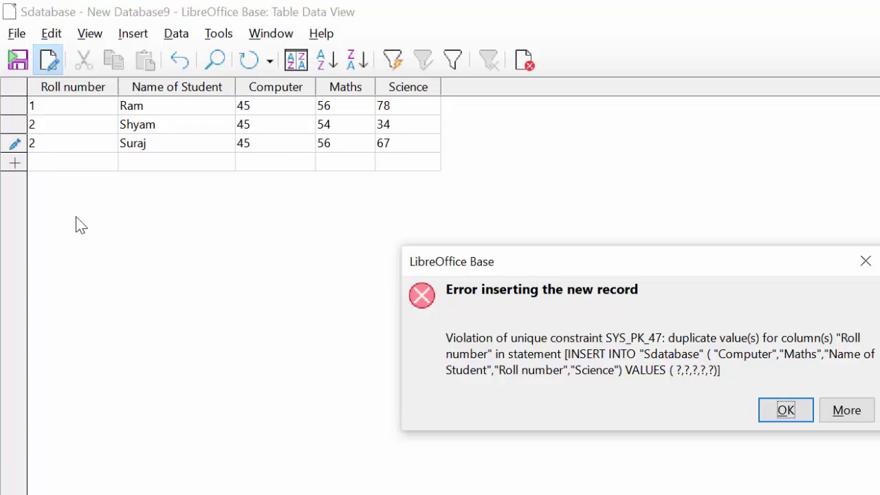
- Dismiss the duplicate-key error, change the roll number to 3 and Science to 55, and save
{"action": "left_click", "coordinate": [785, 412]}
{"action": "key", "text": "BackSpace"}
{"action": "key", "text": "BackSpace"}
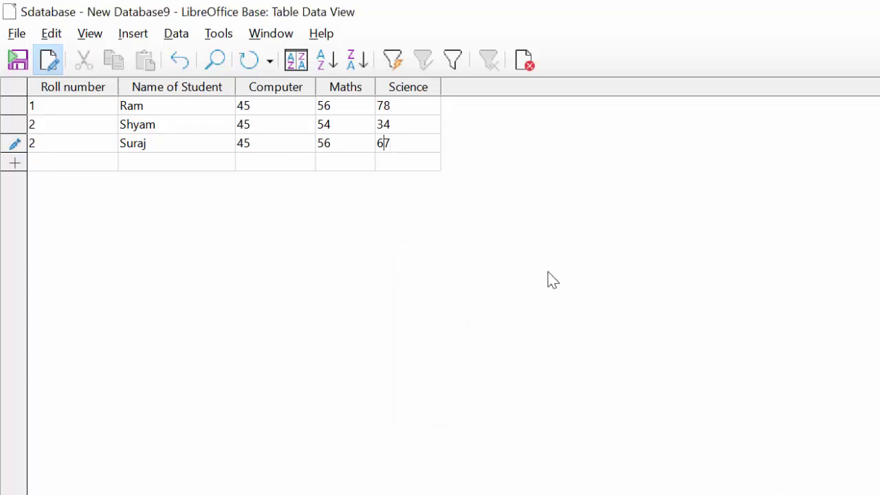
{"action": "left_click", "coordinate": [77, 146]}
{"action": "key", "text": "BackSpace"}
{"action": "type", "text": "3"}
{"action": "left_click", "coordinate": [396, 151]}
{"action": "type", "text": "55"}
{"action": "key", "text": "Return"}
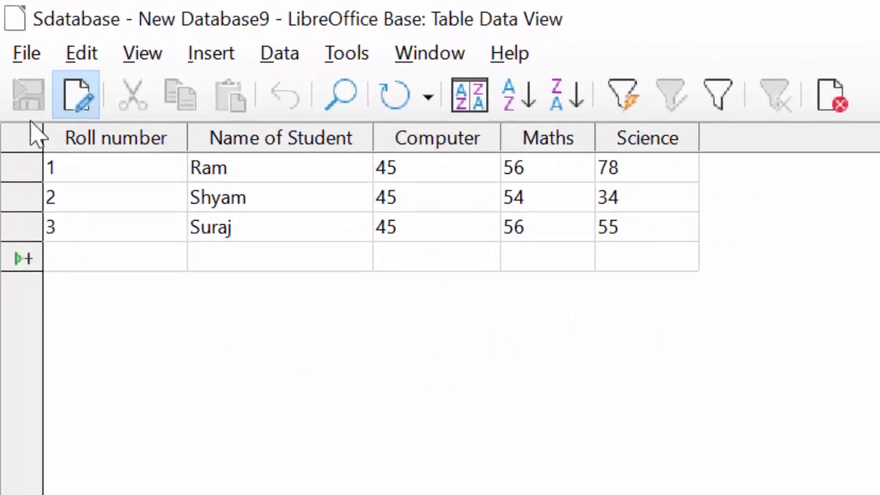
- Close the Sdatabase data view, reopen it to check the records, then close it again
{"action": "left_click", "coordinate": [29, 58]}
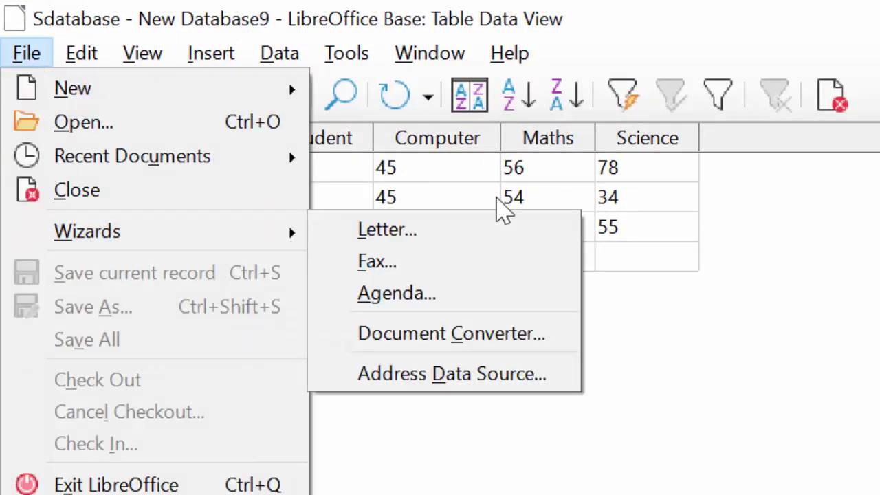
{"action": "key", "text": "Escape"}
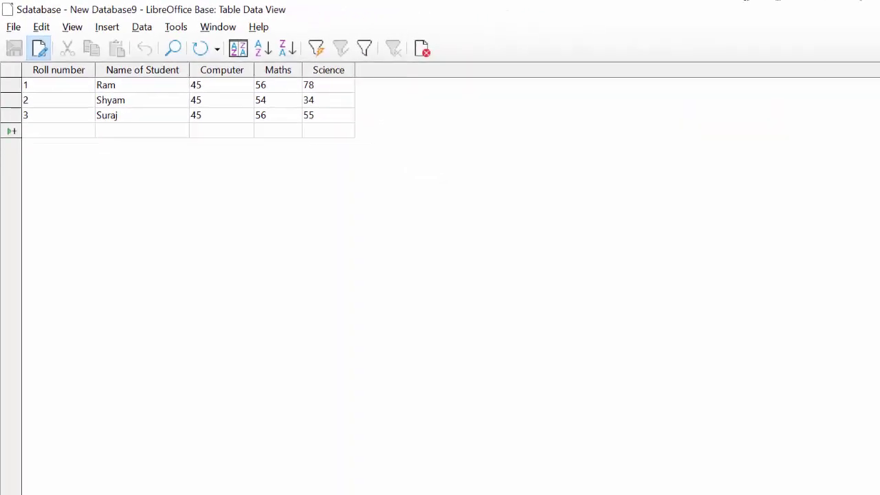
{"action": "left_click", "coordinate": [865, 8]}
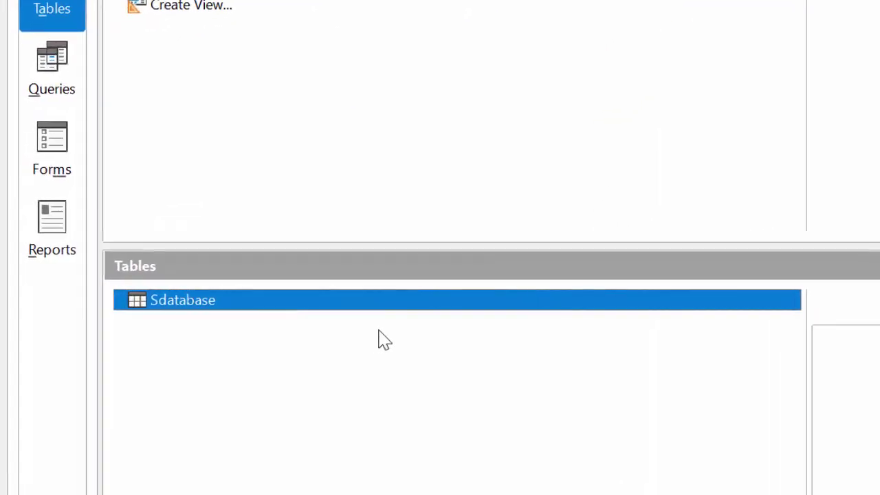
{"action": "double_click", "coordinate": [387, 316]}
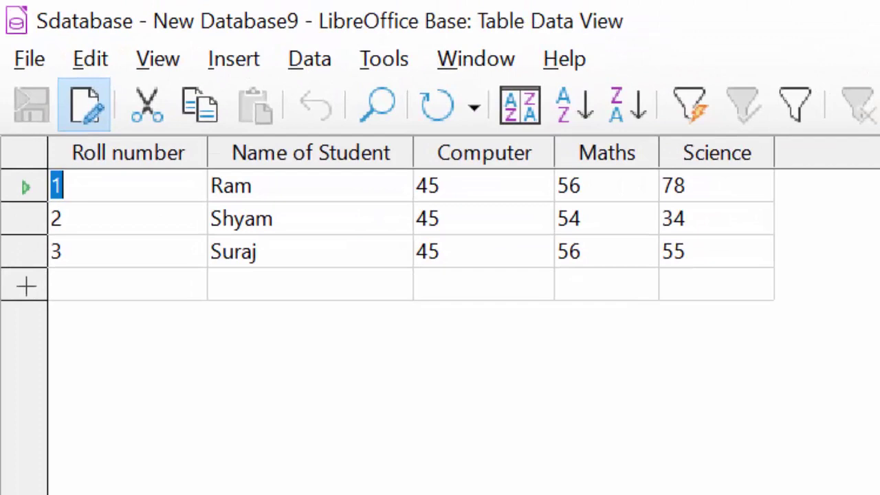
{"action": "key", "text": "ctrl+w"}
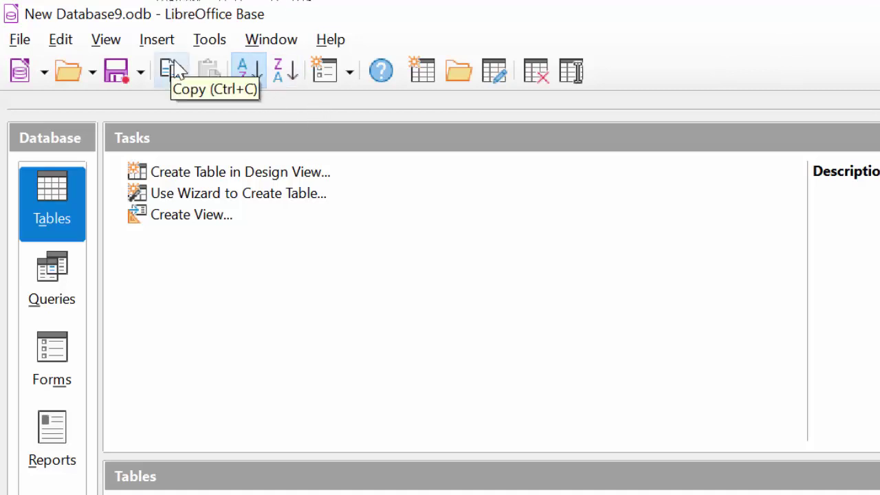
- Start a new query in Design View with the Sdatabase table added
{"action": "left_click", "coordinate": [41, 285]}
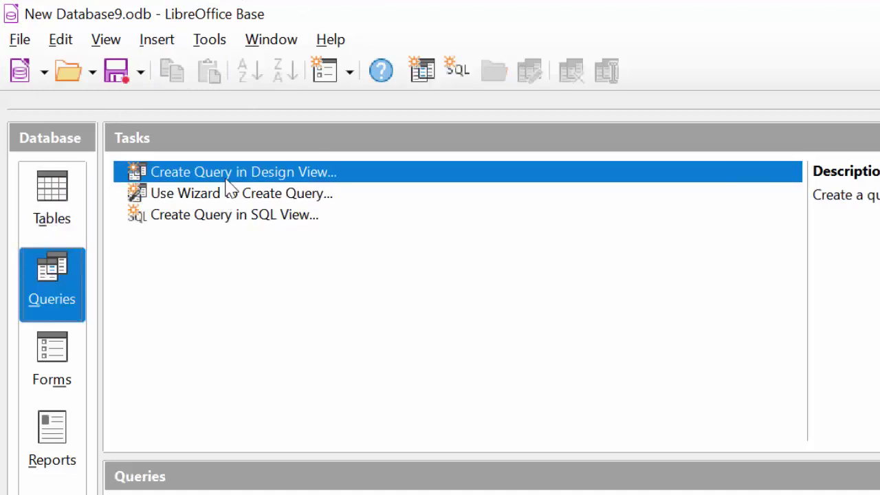
{"action": "left_click", "coordinate": [225, 180]}
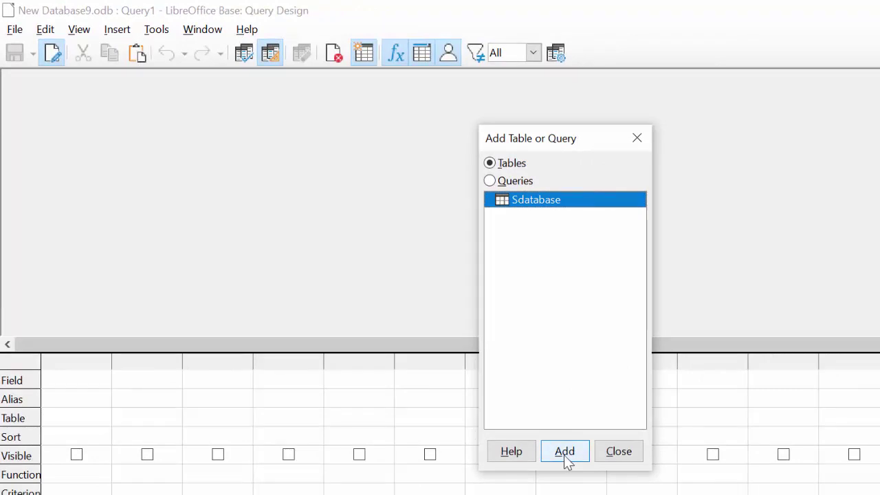
{"action": "left_click", "coordinate": [564, 453]}
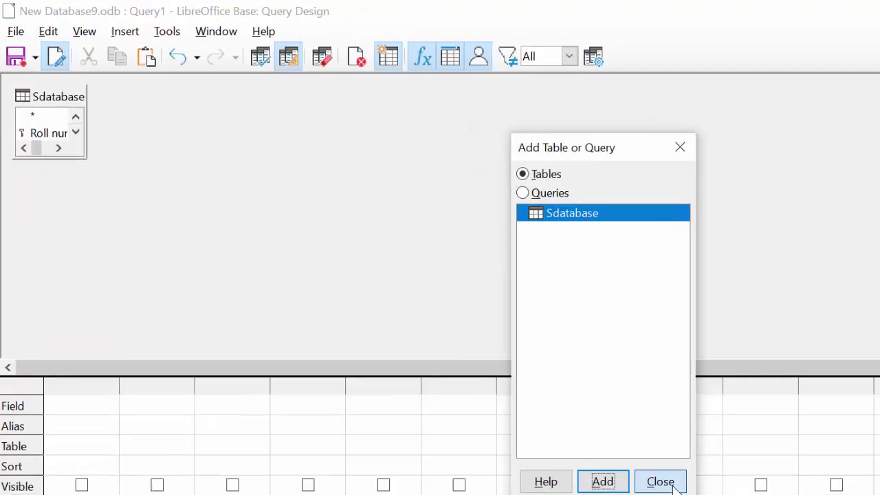
{"action": "left_click", "coordinate": [673, 485]}
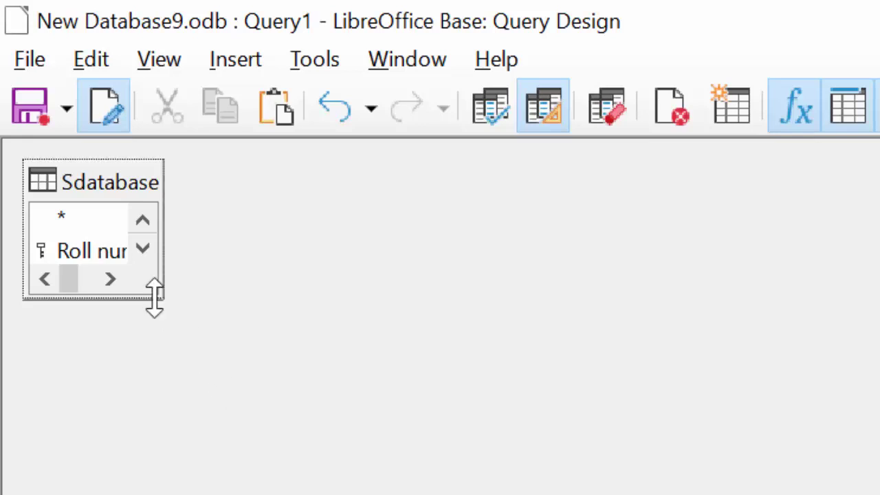
- Enlarge the Sdatabase field list and add Roll number as the first query field
{"action": "left_click_drag", "start_coordinate": [154, 295], "coordinate": [173, 430]}
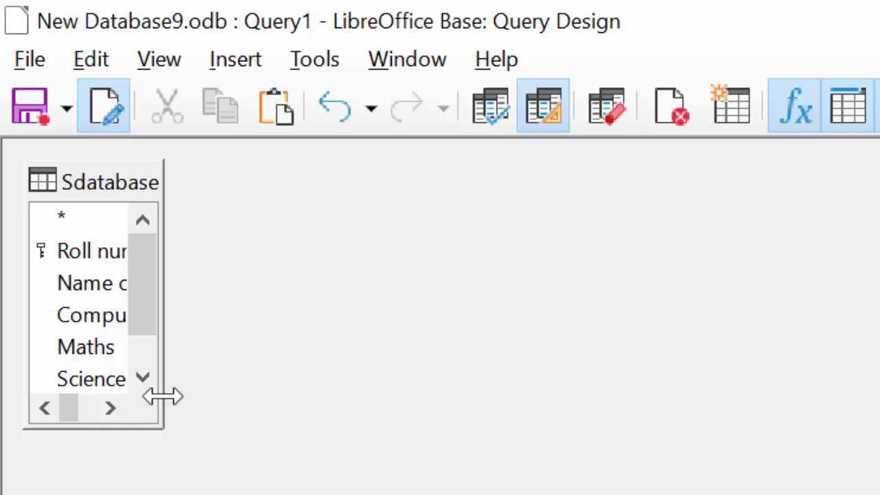
{"action": "left_click_drag", "start_coordinate": [163, 397], "coordinate": [278, 454]}
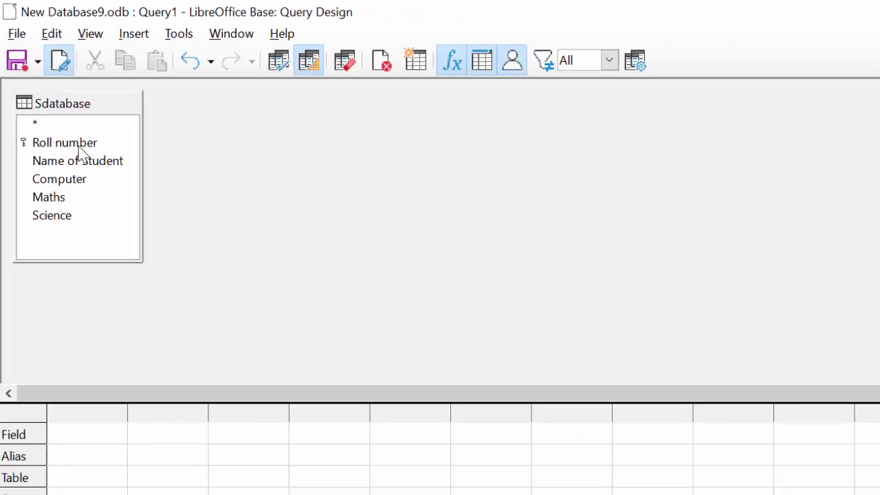
{"action": "double_click", "coordinate": [79, 144]}
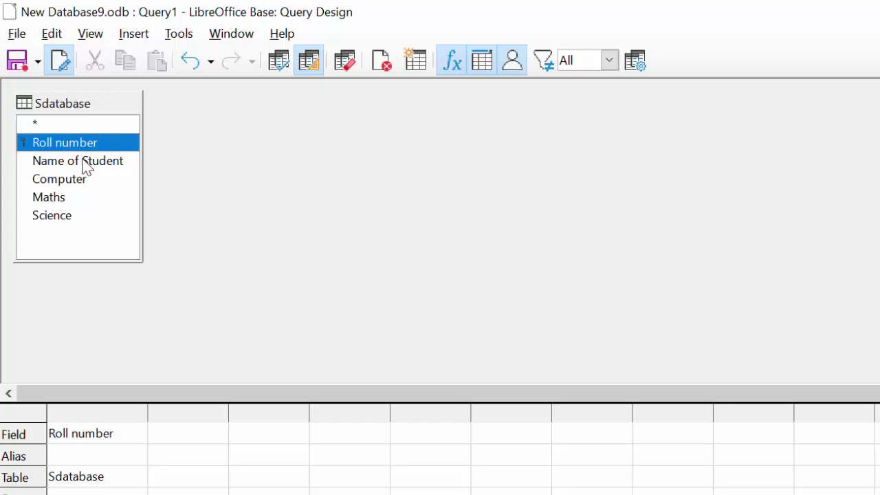
- Add Name of Student, Computer, Maths and Science to the query grid after Roll number
{"action": "double_click", "coordinate": [86, 164]}
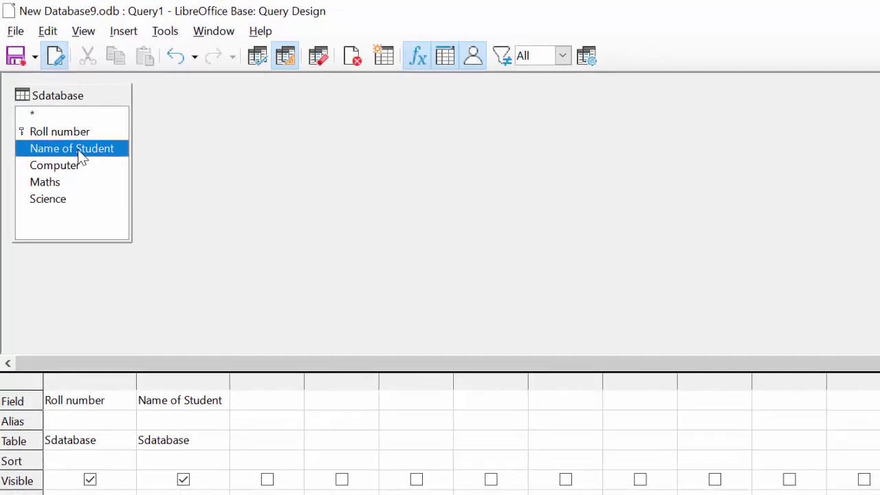
{"action": "double_click", "coordinate": [84, 180]}
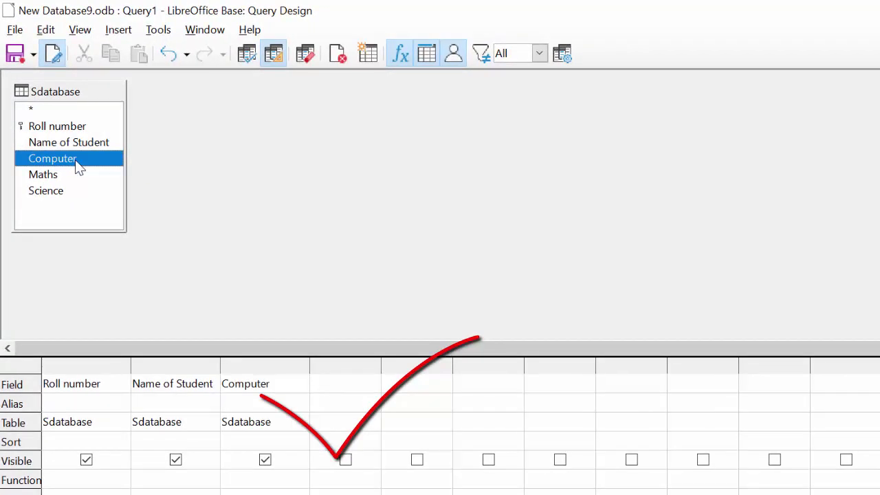
{"action": "double_click", "coordinate": [78, 176]}
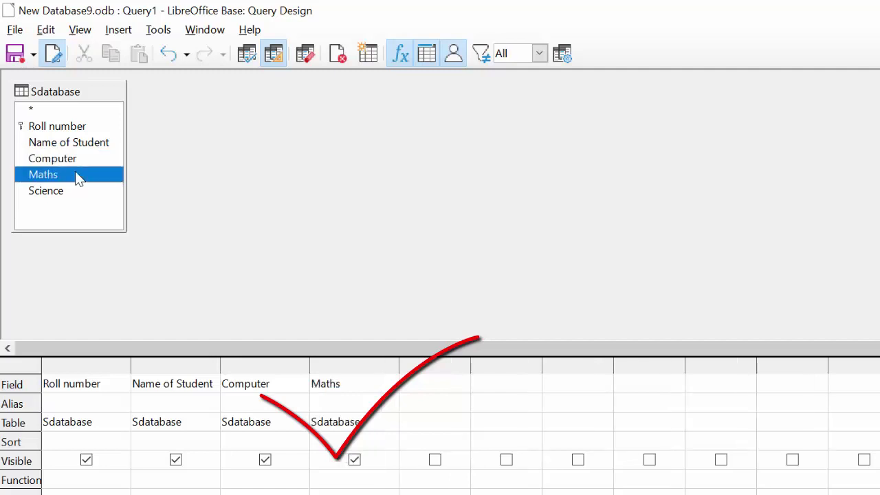
{"action": "double_click", "coordinate": [76, 197]}
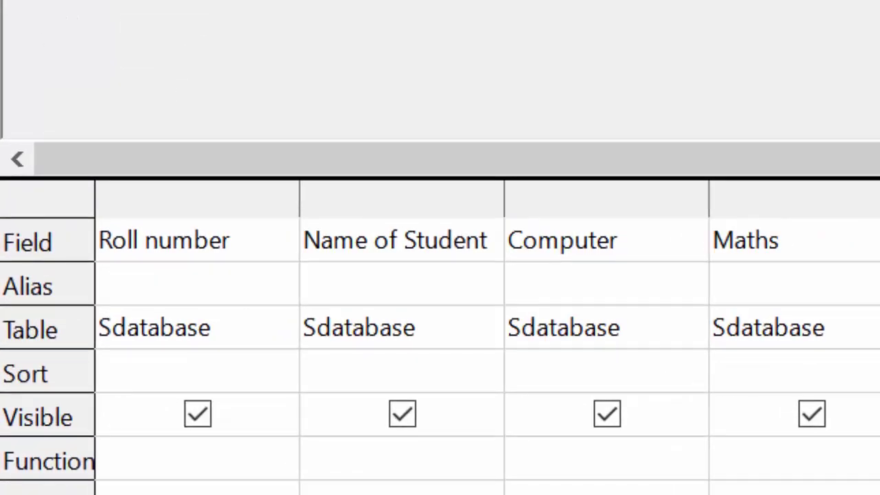
- Give the sixth query column the alias Total Marks and widen it
{"action": "left_click", "coordinate": [786, 268]}
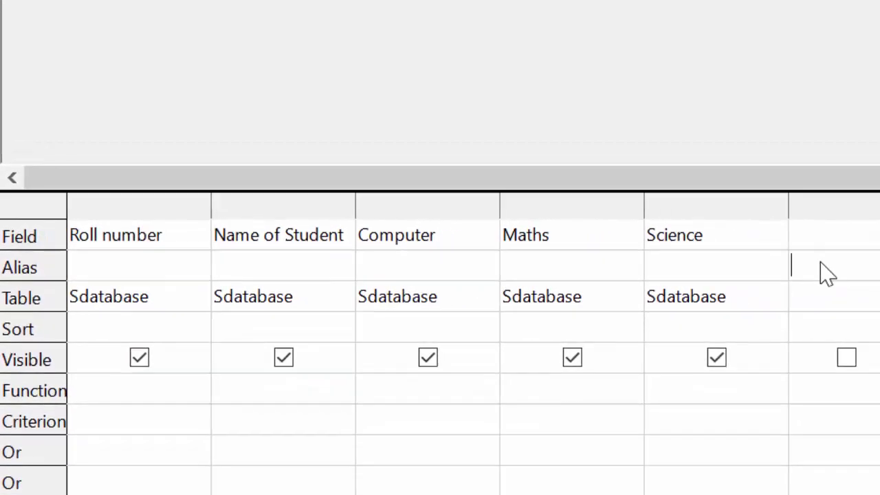
{"action": "type", "text": "Tota"}
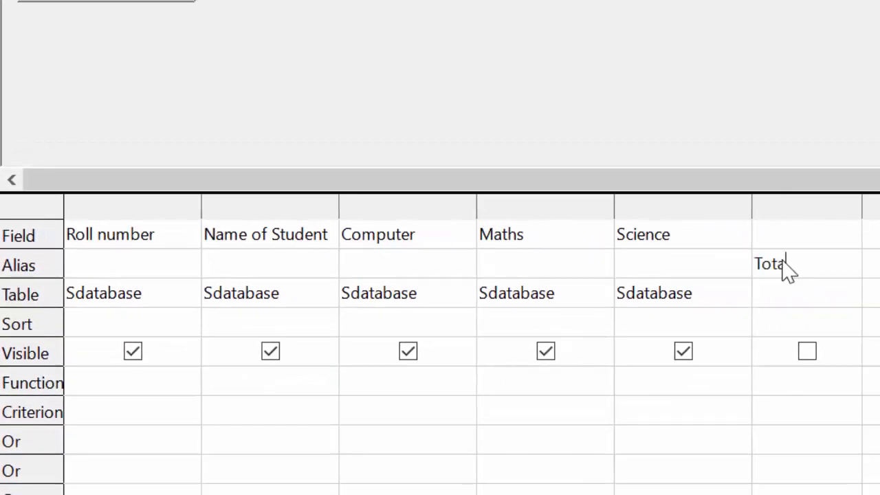
{"action": "type", "text": "l Ma "}
{"action": "type", "text": "ks"}
{"action": "key", "text": "Up"}
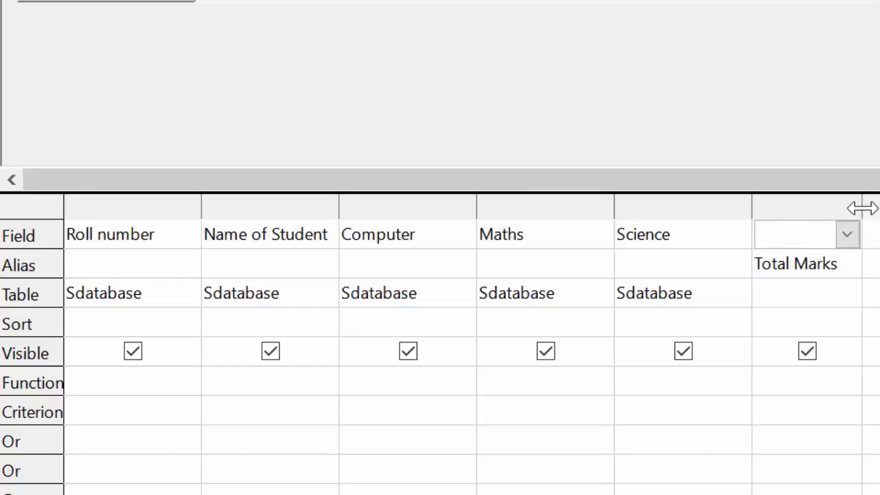
{"action": "mouse_move", "coordinate": [863, 207]}
{"action": "left_mouse_down"}
{"action": "mouse_move", "coordinate": [867, 349]}
{"action": "mouse_move", "coordinate": [878, 347]}
{"action": "left_mouse_up"}
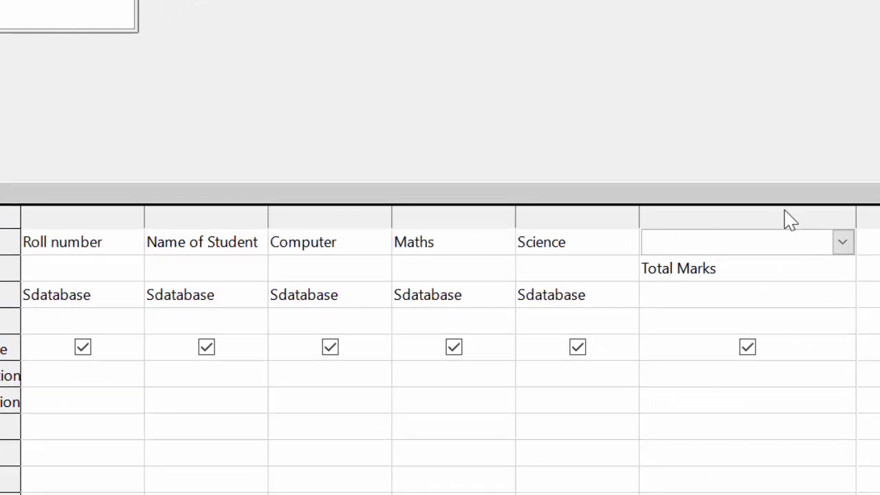
- Enter "Computer"+"Maths"+"Science" as the Total Marks column's field expression, fixing the quotes
{"action": "right_click", "coordinate": [772, 242]}
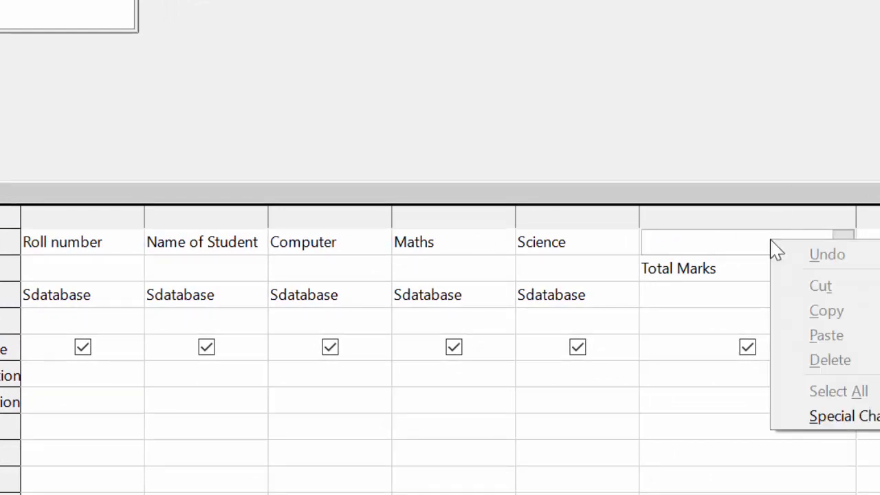
{"action": "left_click", "coordinate": [711, 243]}
{"action": "type", "text": "\""}
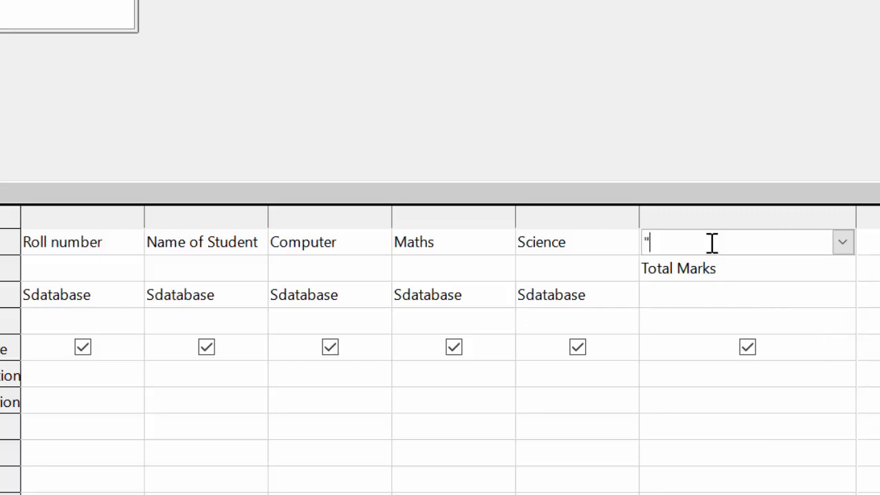
{"action": "type", "text": "C"}
{"action": "type", "text": "omput"}
{"action": "type", "text": "e"}
{"action": "type", "text": "\"+"}
{"action": "type", "text": " Ma"}
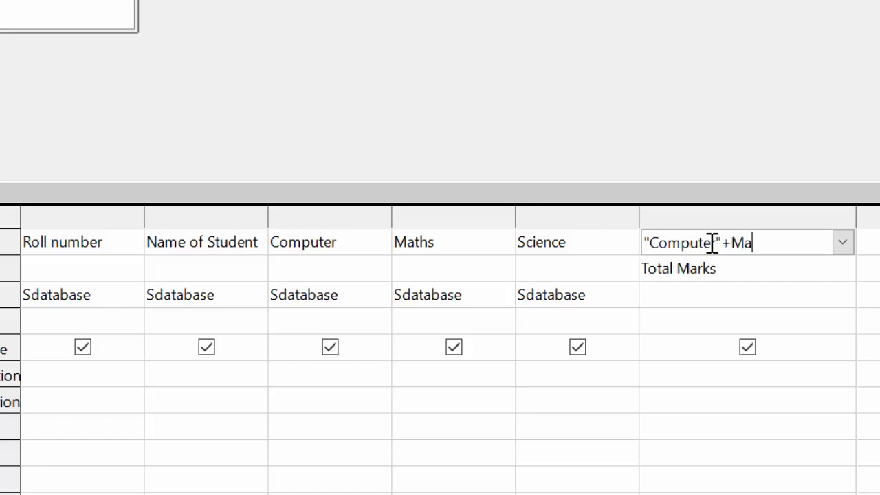
{"action": "type", "text": "t "}
{"action": "type", "text": "\""}
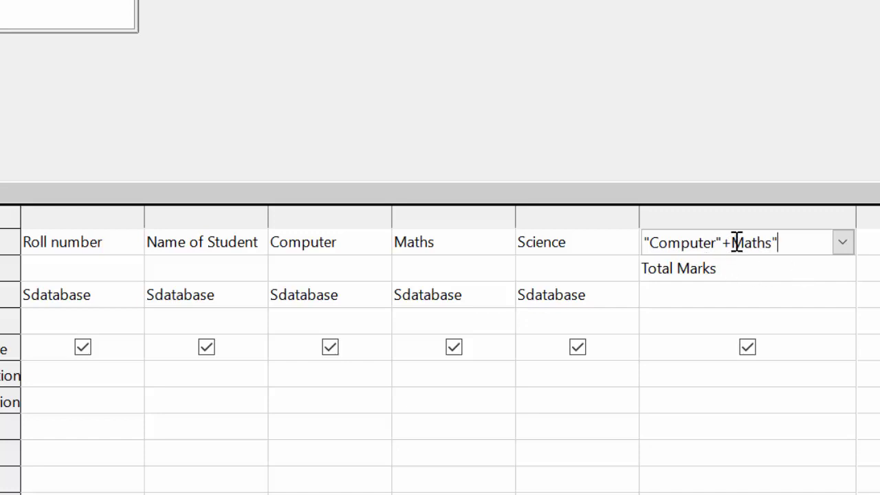
{"action": "left_click", "coordinate": [733, 242]}
{"action": "type", "text": "\""}
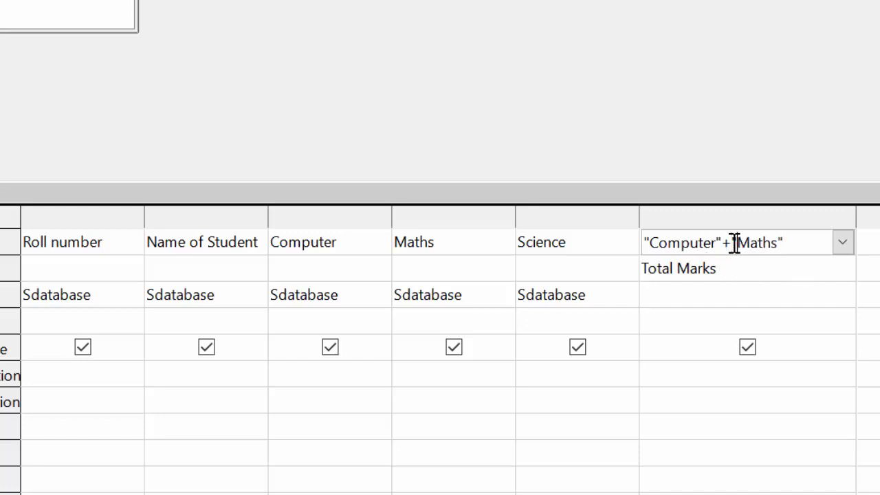
{"action": "left_click", "coordinate": [811, 242]}
{"action": "type", "text": "S"}
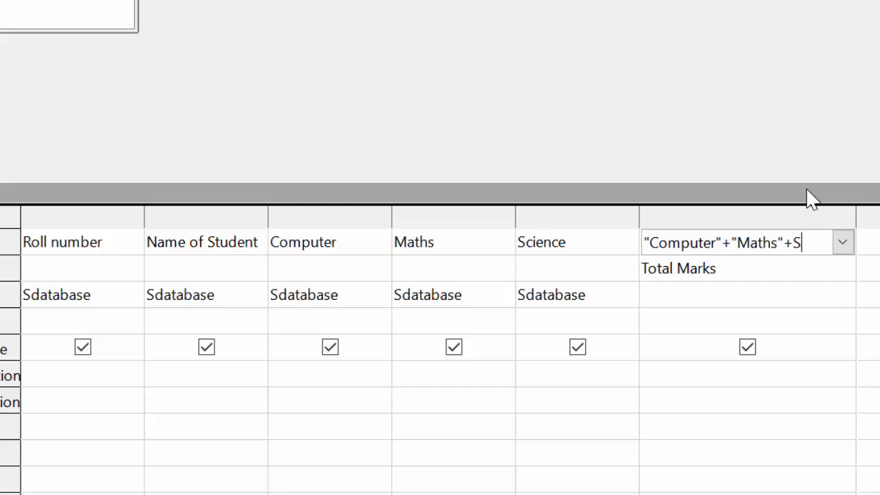
{"action": "type", "text": "cie"}
{"action": "type", "text": "nce"}
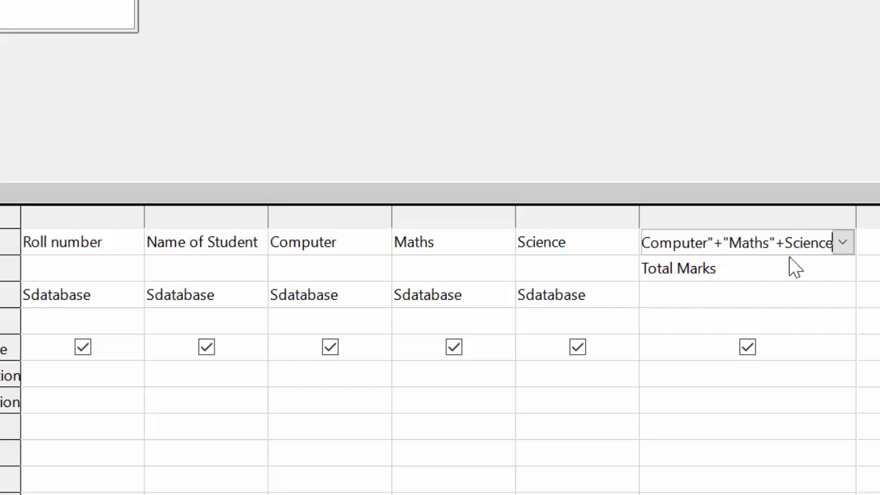
{"action": "left_click", "coordinate": [786, 241]}
{"action": "type", "text": "\""}
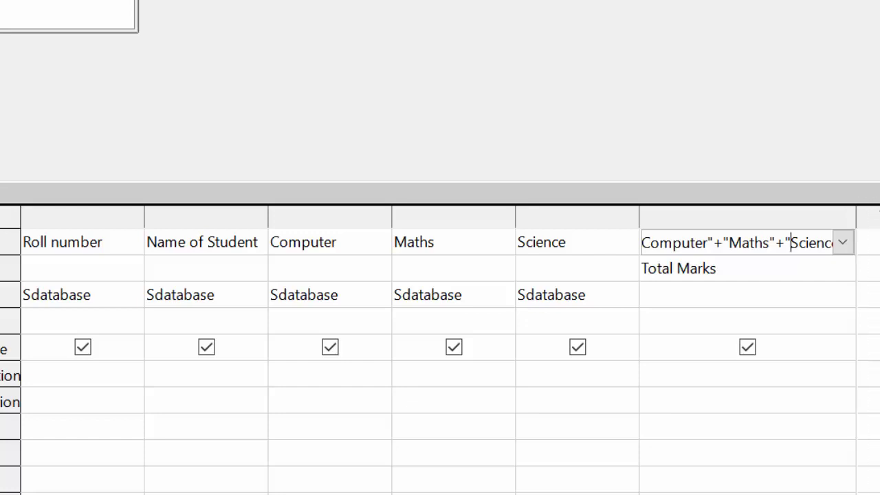
{"action": "left_click", "coordinate": [871, 243]}
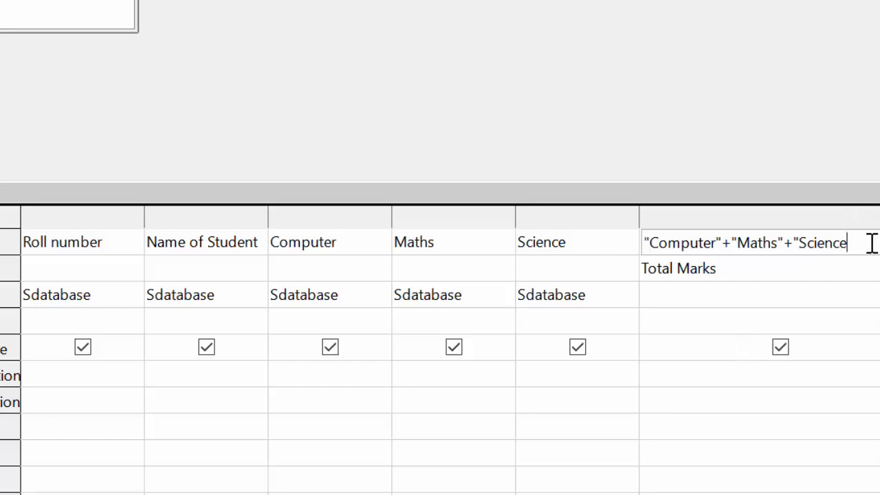
{"action": "type", "text": "\""}
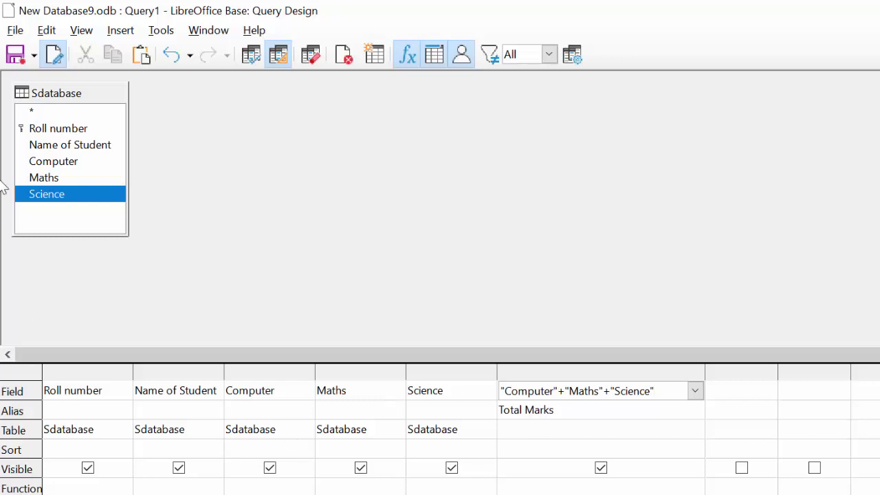
- Save the query as Query1 and close Query Design
{"action": "left_click", "coordinate": [15, 54]}
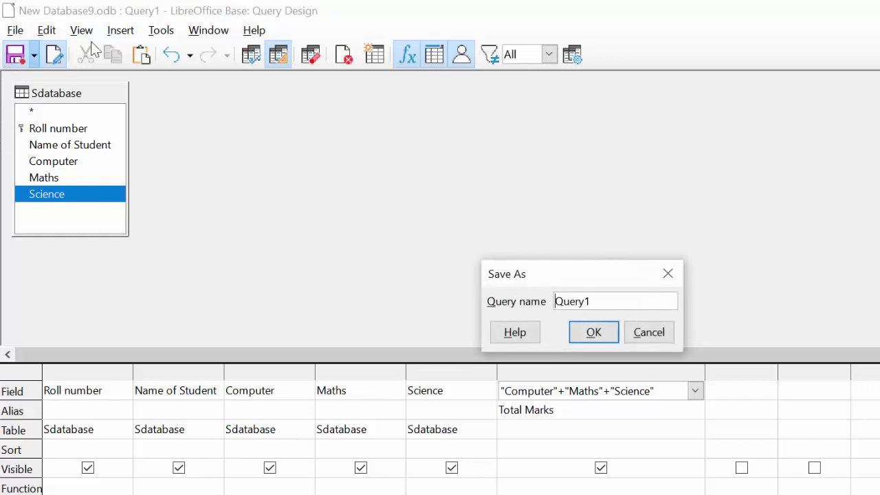
{"action": "left_click", "coordinate": [594, 332]}
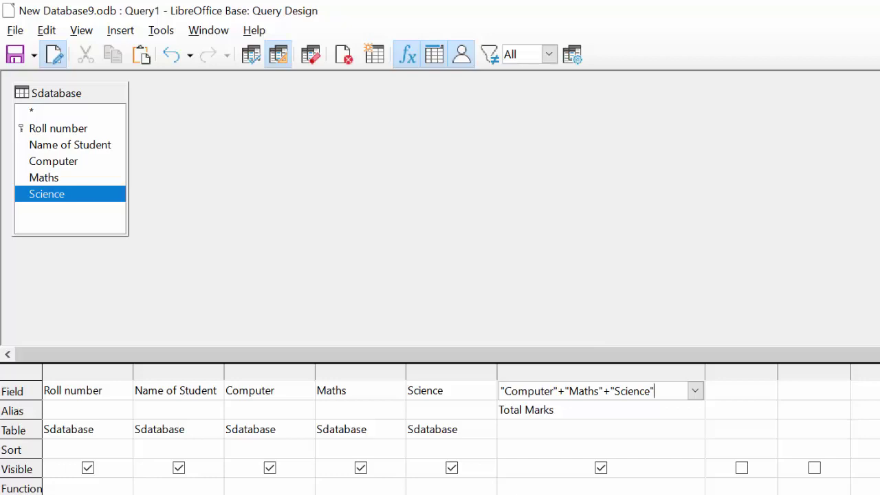
{"action": "key", "text": "ctrl+w"}
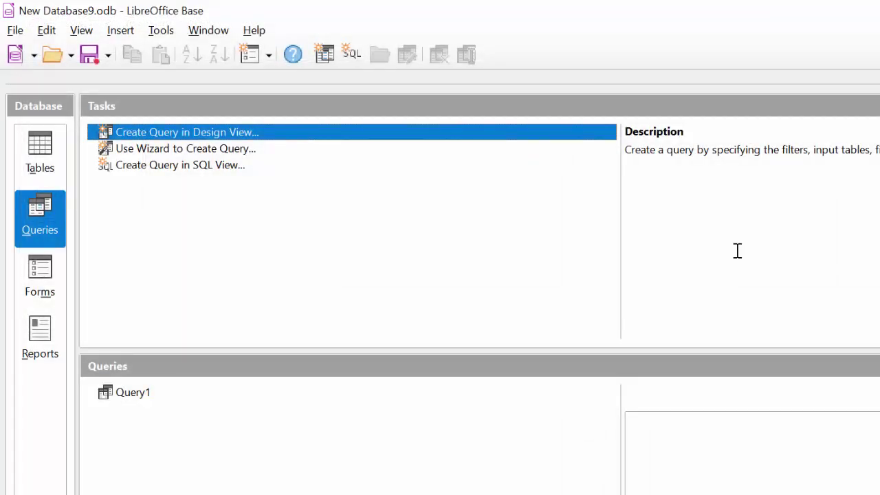
- Open Query1 to check Total Marks of 179, 133 and 156, then close the results
{"action": "left_click", "coordinate": [131, 399]}
{"action": "double_click", "coordinate": [131, 397]}
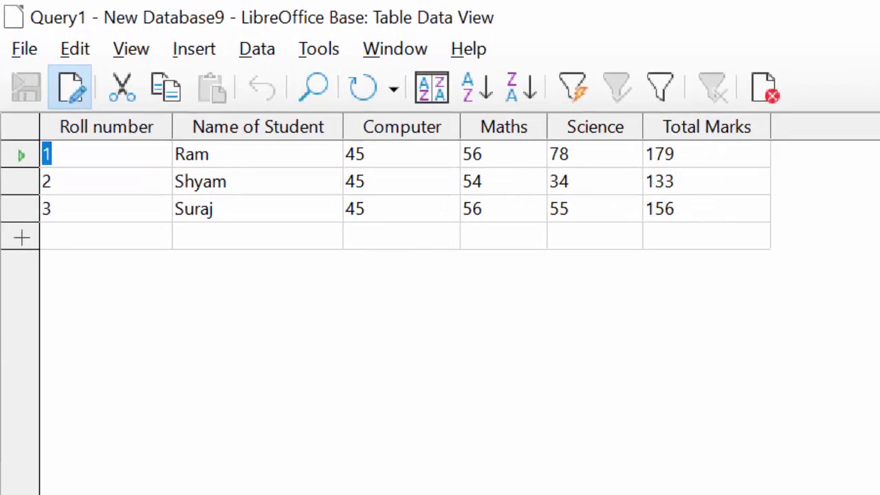
{"action": "key", "text": "ctrl+w"}
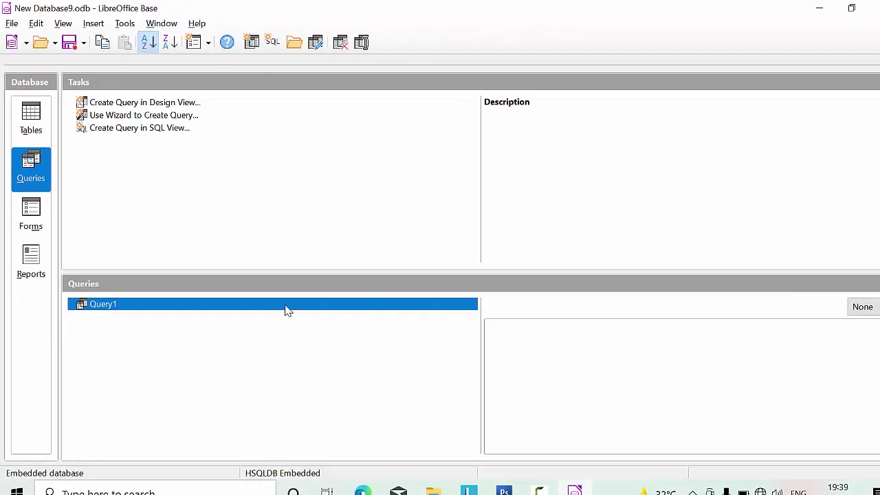
- Reopen Query1 in Design View and begin a new computed field after Total Marks
{"action": "right_click", "coordinate": [286, 310]}
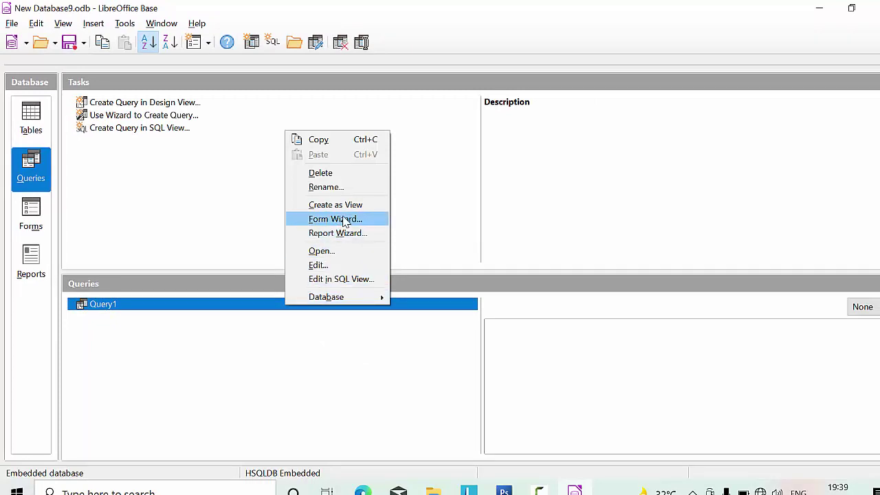
{"action": "left_click", "coordinate": [346, 266]}
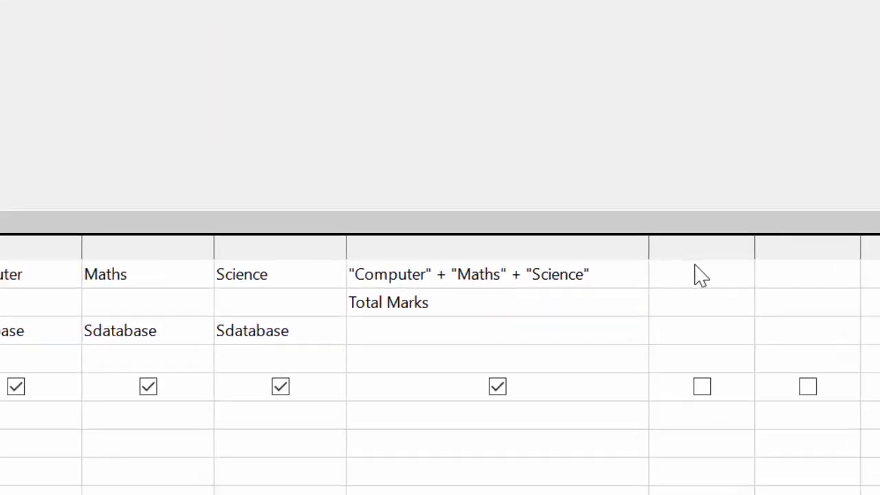
{"action": "left_click", "coordinate": [572, 266]}
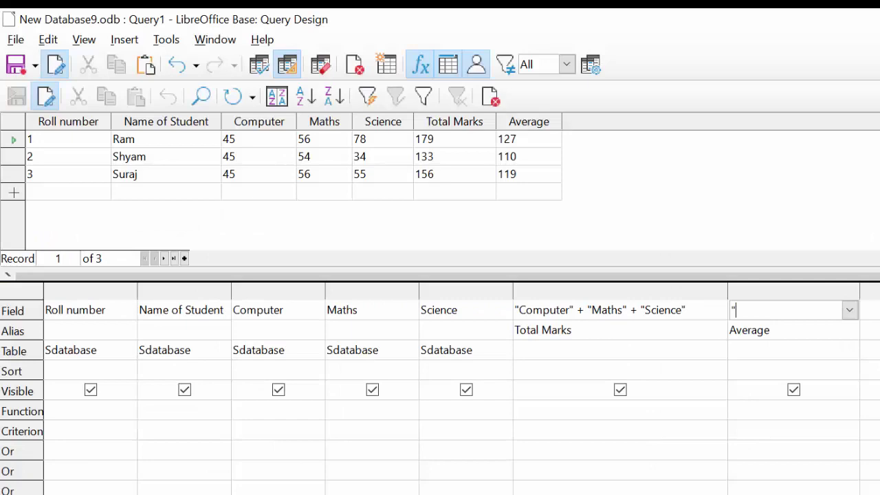
{"action": "type", "text": "Com"}
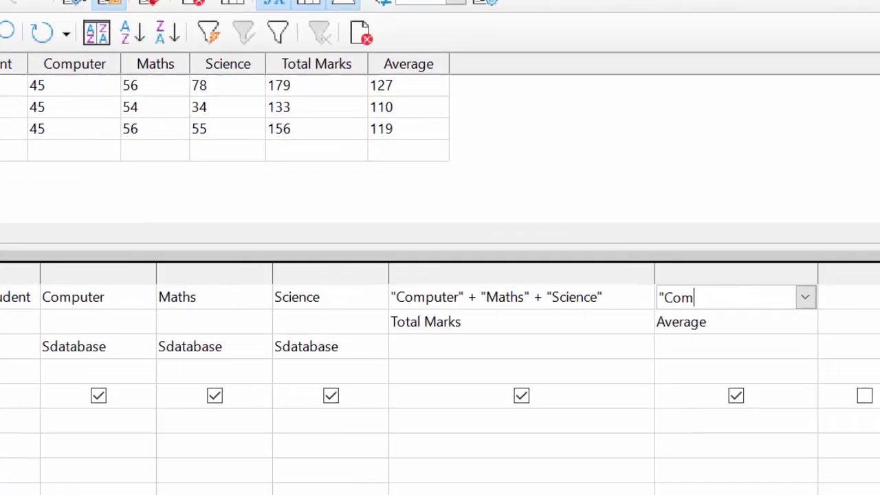
{"action": "type", "text": "puter "}
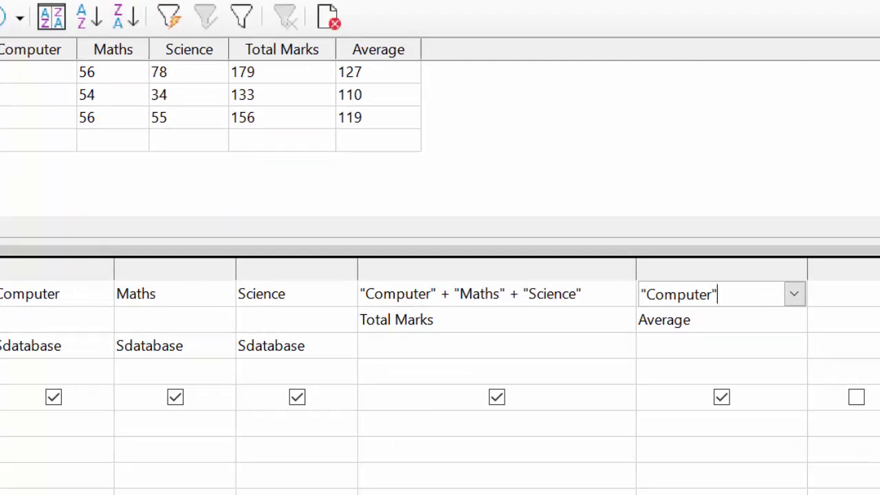
{"action": "type", "text": "+"}
{"action": "type", "text": "Ma"}
{"action": "type", "text": "tgh"}
- Complete the Average column's expression as "Computer"+"Maths"+"Science"/3
{"action": "key", "text": "BackSpace"}
{"action": "key", "text": "BackSpace"}
{"action": "type", "text": "hs"}
{"action": "type", "text": "\""}
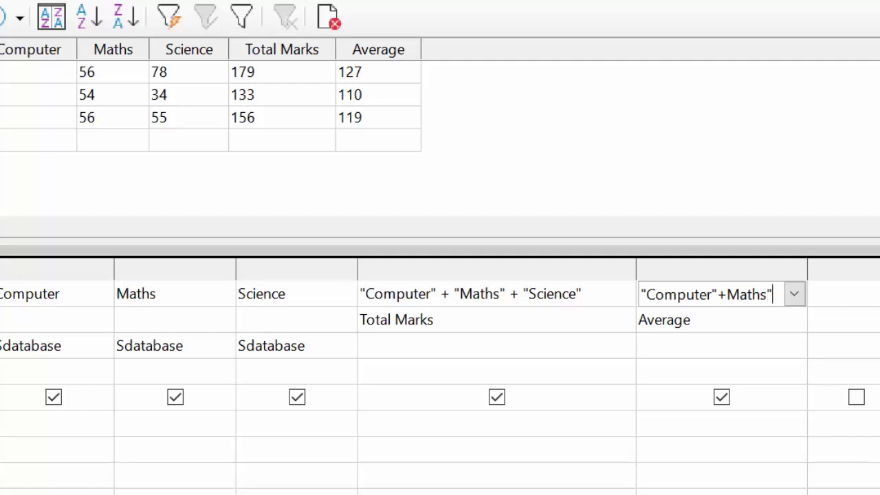
{"action": "left_click", "coordinate": [728, 295]}
{"action": "type", "text": "\""}
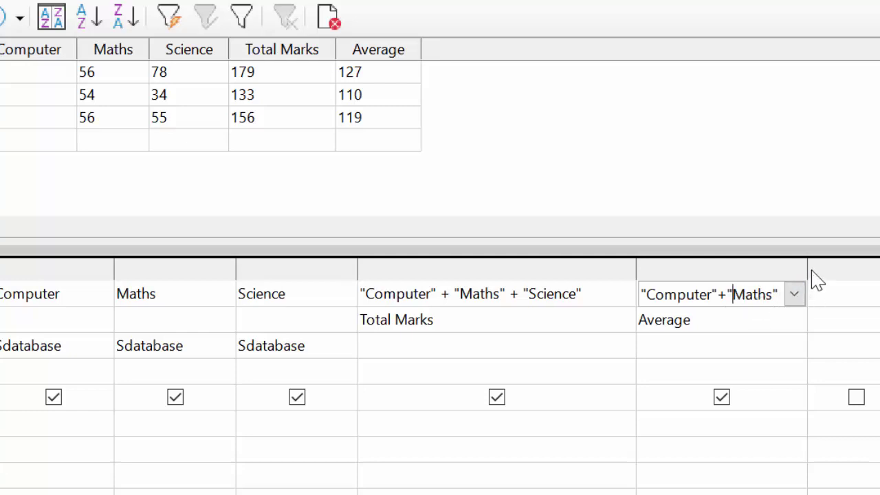
{"action": "left_click_drag", "start_coordinate": [806, 269], "coordinate": [864, 296]}
{"action": "left_click", "coordinate": [840, 294]}
{"action": "type", "text": "+\""}
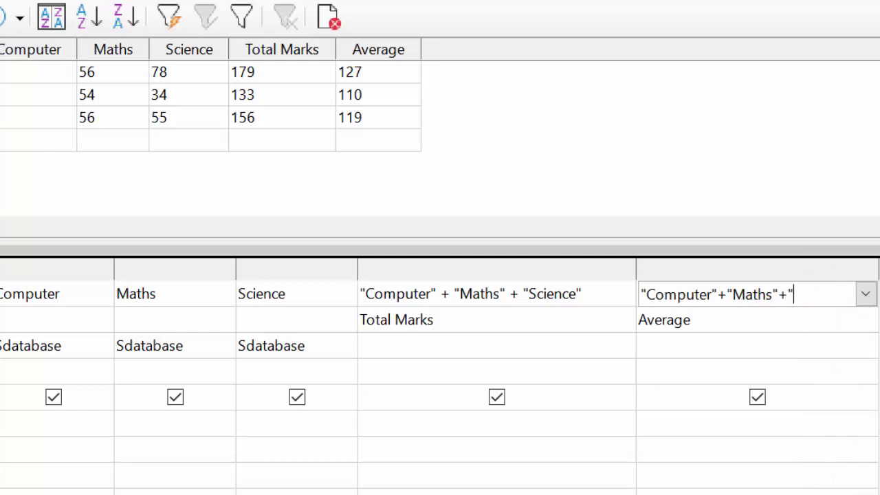
{"action": "type", "text": "Sci"}
{"action": "type", "text": "ence\""}
{"action": "type", "text": "/3"}
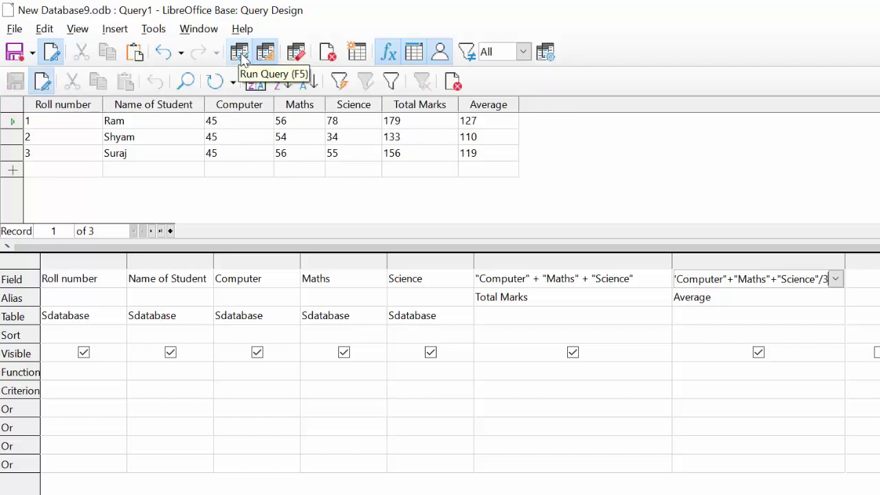
- Run Query1 to show Averages 127, 110 and 119, then save it
{"action": "left_click", "coordinate": [240, 59]}
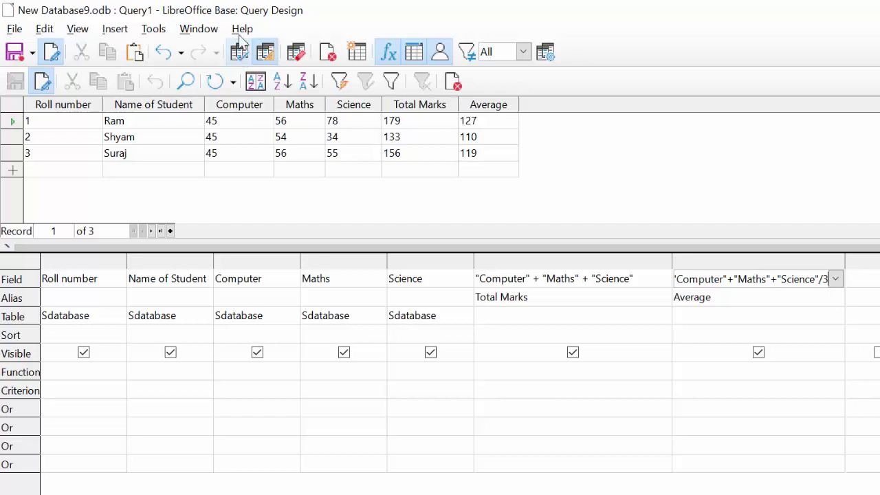
{"action": "left_click", "coordinate": [13, 53]}
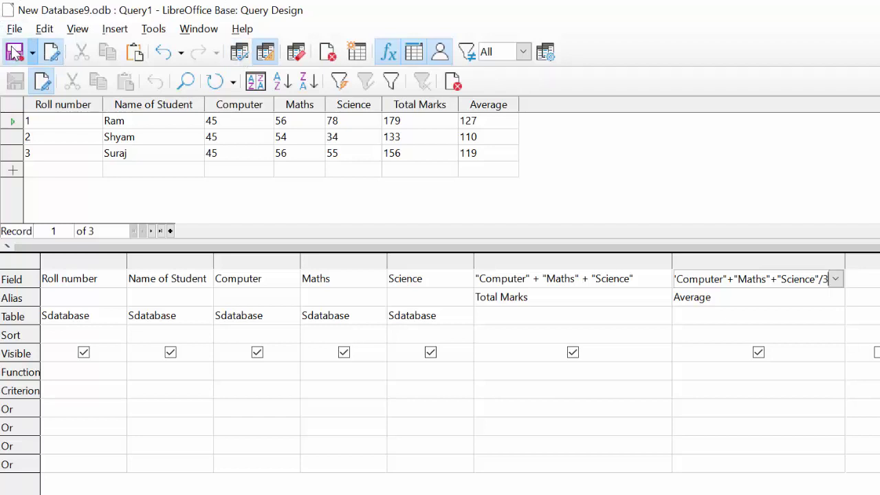